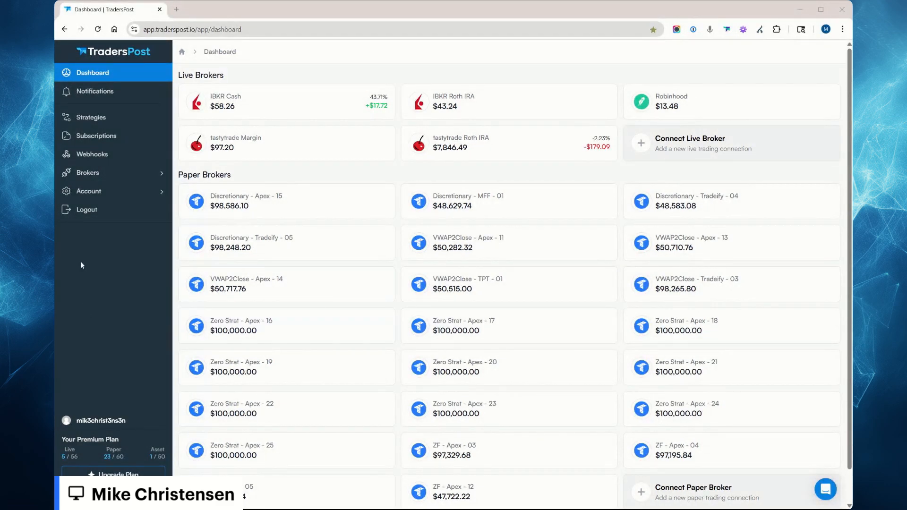
Examine the brokers list for each paper broker's primary parent account and the inactive parent accounts.
{"action": "left_click", "coordinate": [89, 174]}
{"action": "scroll", "coordinate": [361, 295], "scroll_direction": "down", "scroll_amount": 10}
{"action": "scroll", "coordinate": [361, 295], "scroll_direction": "down", "scroll_amount": 10}
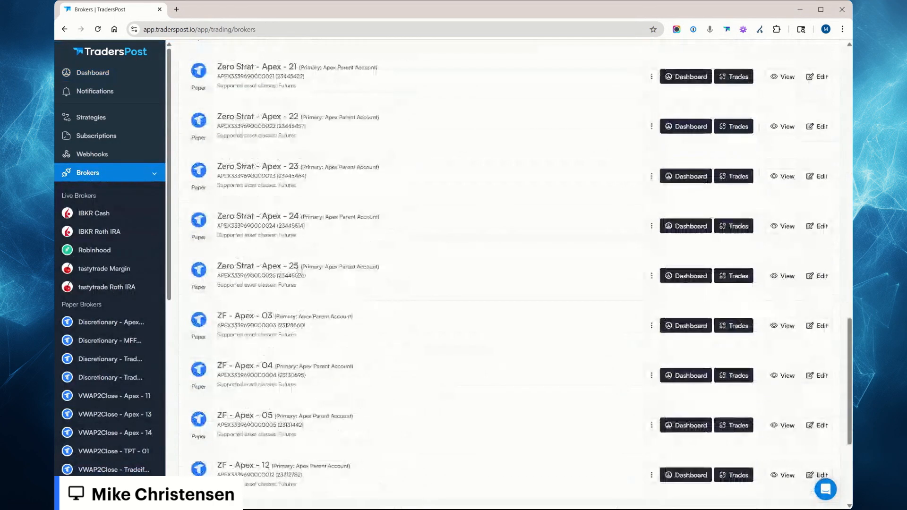
{"action": "left_click_drag", "start_coordinate": [301, 267], "coordinate": [380, 268]}
{"action": "left_click_drag", "start_coordinate": [282, 317], "coordinate": [355, 317]}
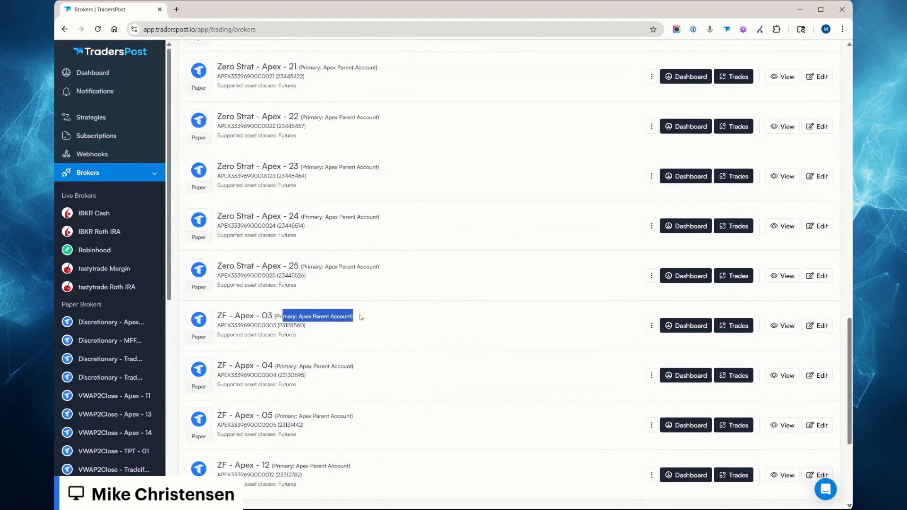
{"action": "scroll", "coordinate": [361, 330], "scroll_direction": "down", "scroll_amount": 4}
{"action": "scroll", "coordinate": [345, 335], "scroll_direction": "up", "scroll_amount": 8}
{"action": "scroll", "coordinate": [345, 336], "scroll_direction": "up", "scroll_amount": 12}
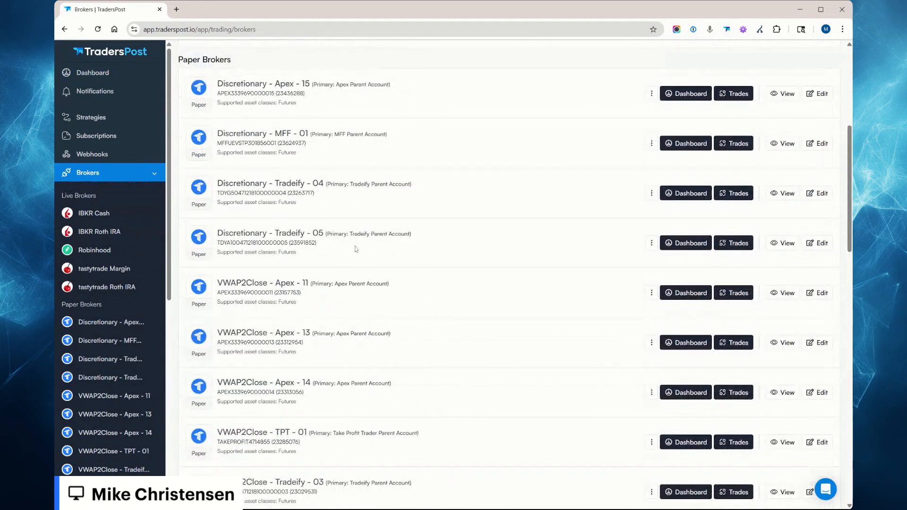
{"action": "scroll", "coordinate": [356, 249], "scroll_direction": "up", "scroll_amount": 2}
{"action": "left_click_drag", "start_coordinate": [312, 161], "coordinate": [411, 165]}
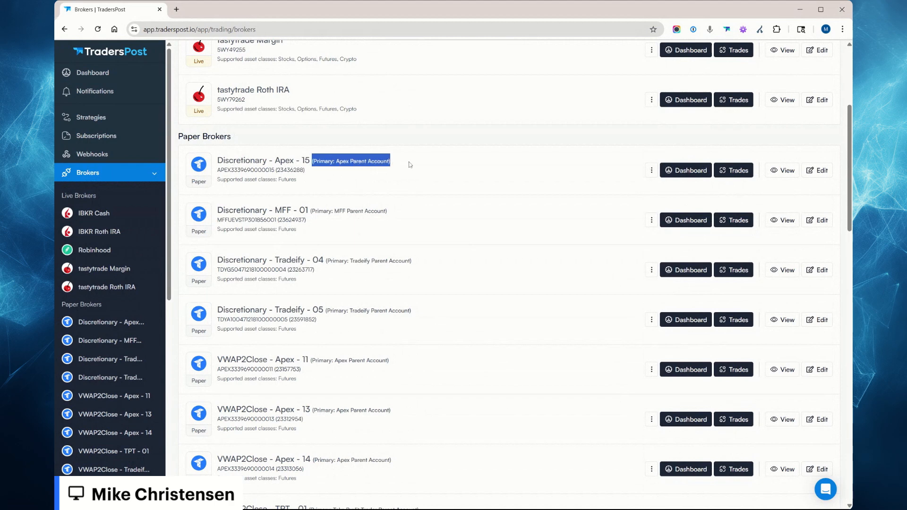
{"action": "left_click_drag", "start_coordinate": [334, 211], "coordinate": [388, 211]}
{"action": "left_click", "coordinate": [387, 211]}
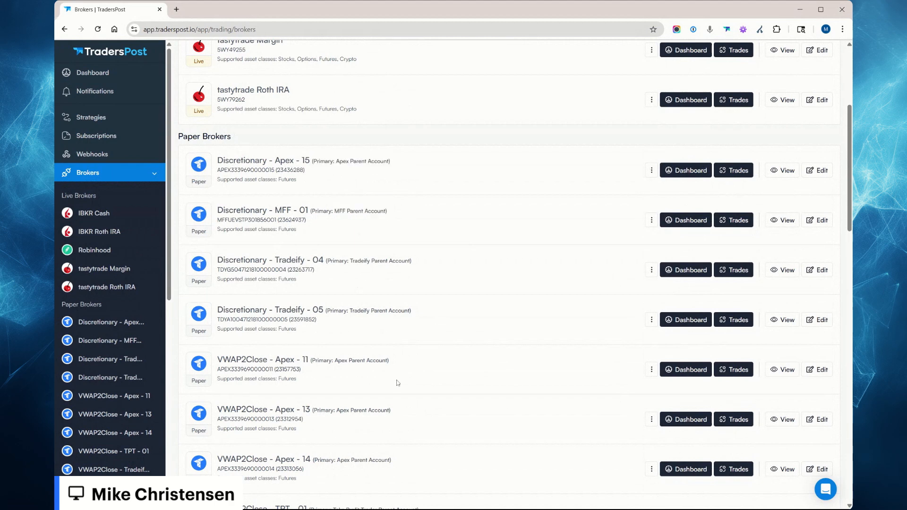
{"action": "scroll", "coordinate": [363, 376], "scroll_direction": "down", "scroll_amount": 15}
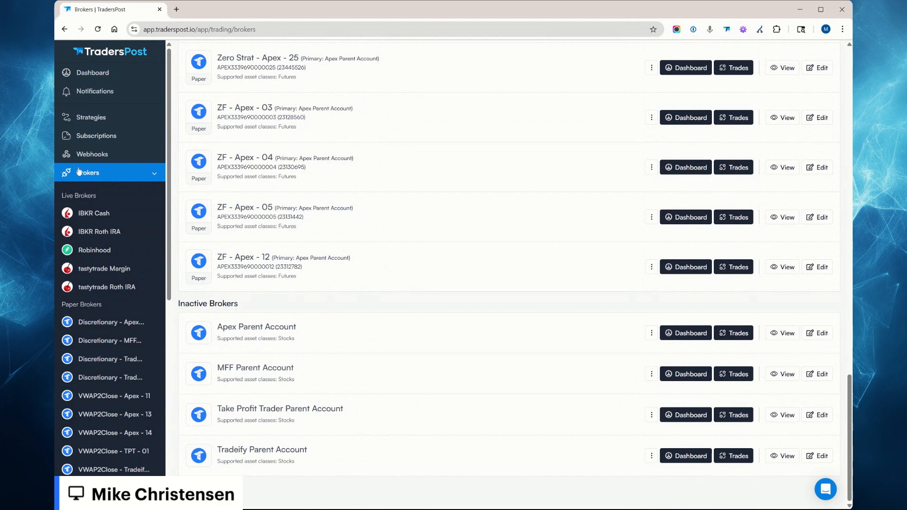
Connect a Tradovate paper broker, accepting the risk agreement and signing in with the saved BluSky username and password.
{"action": "left_click", "coordinate": [93, 72]}
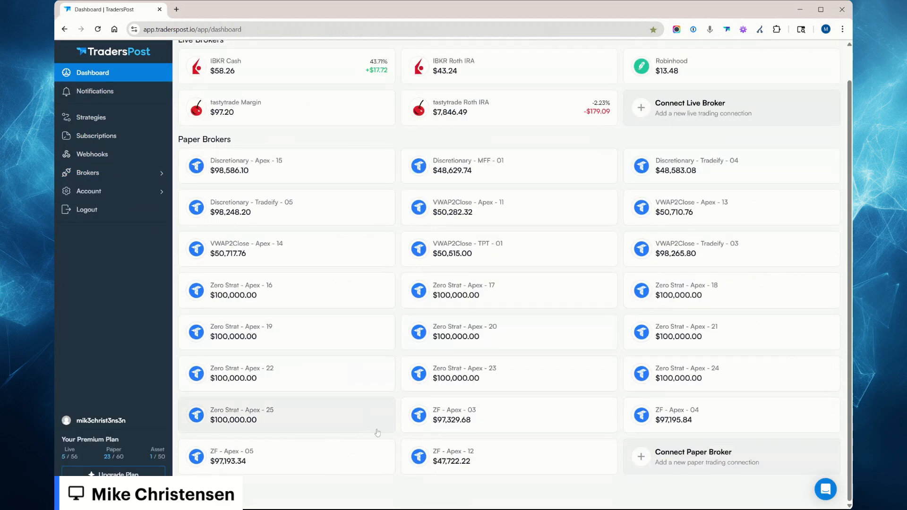
{"action": "left_click", "coordinate": [714, 463]}
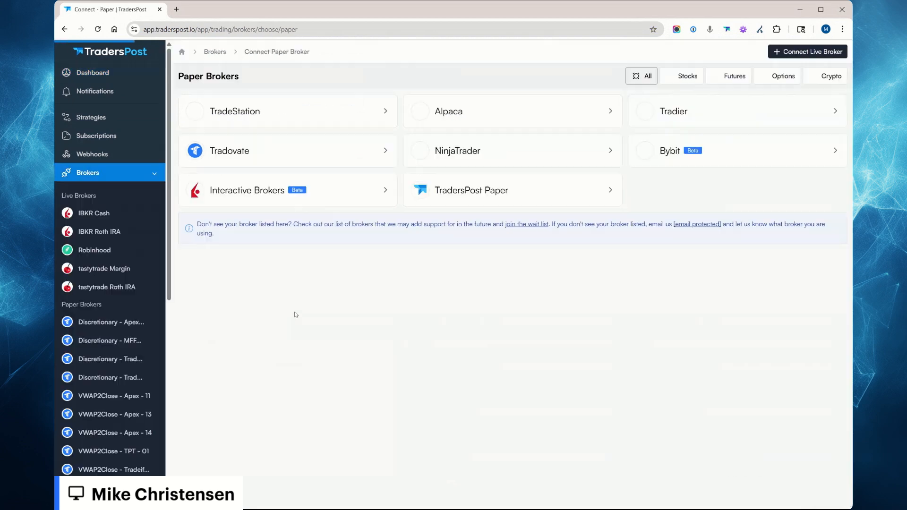
{"action": "left_click", "coordinate": [257, 156]}
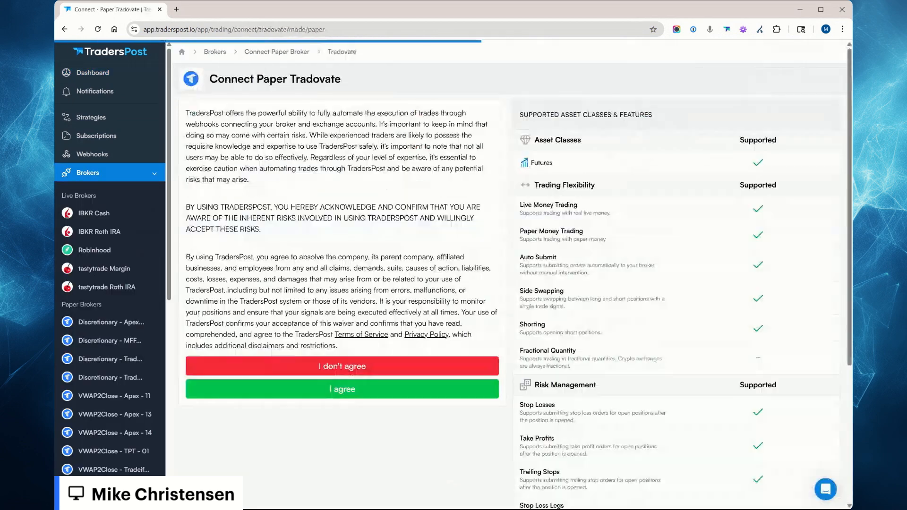
{"action": "left_click", "coordinate": [404, 385]}
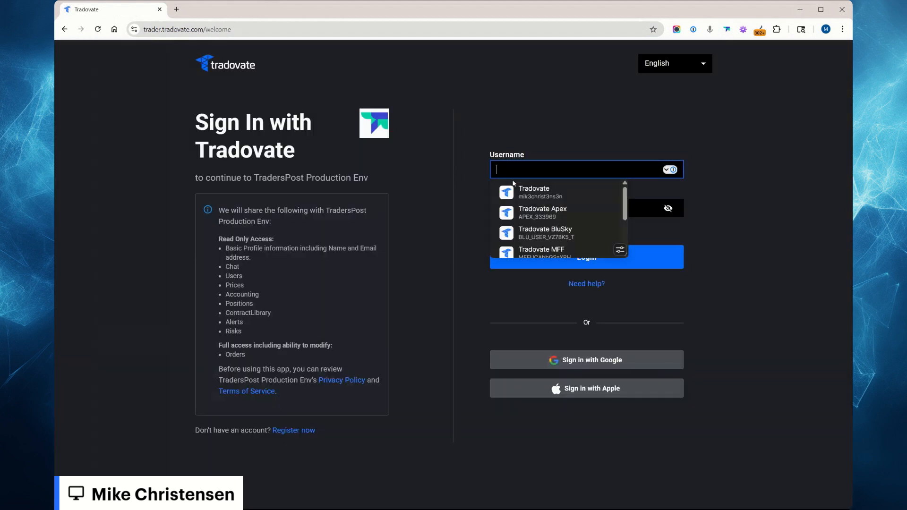
{"action": "left_click", "coordinate": [585, 232]}
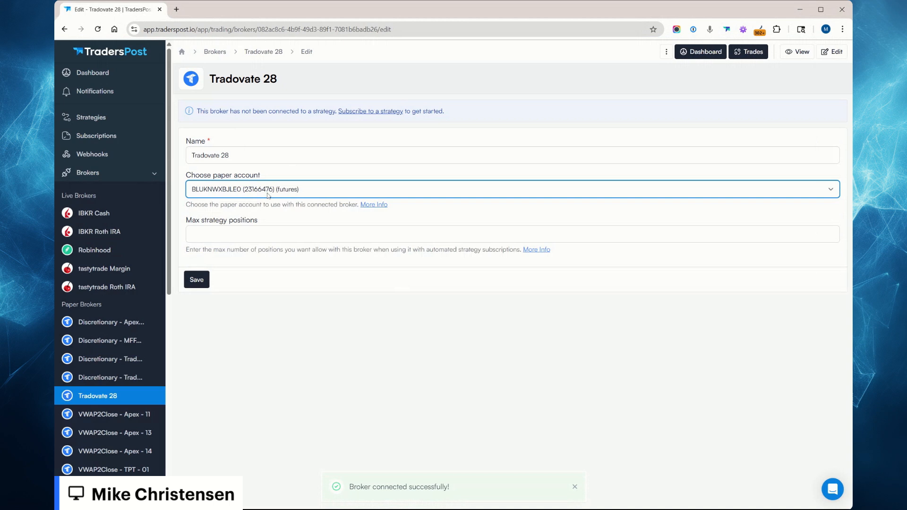
Name the newly connected Tradovate broker "Strategy 1 - BluSky - 01" and save it.
{"action": "left_click", "coordinate": [267, 156]}
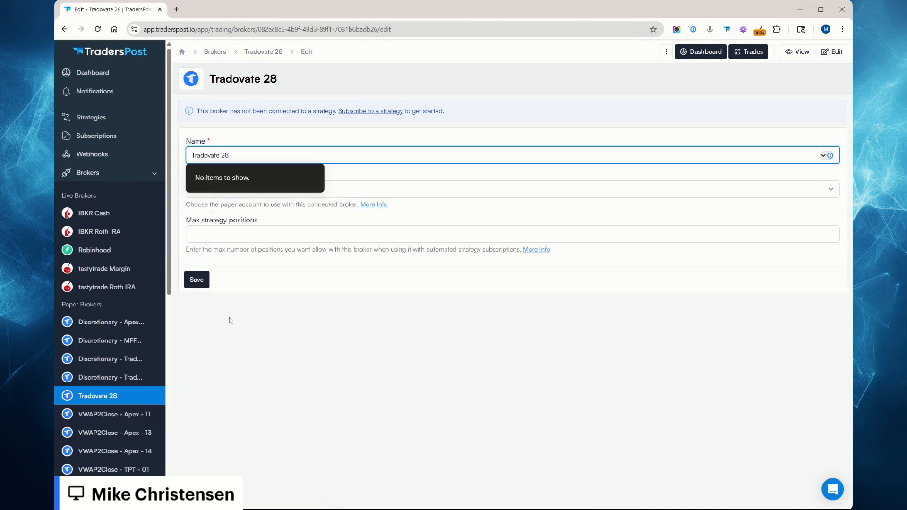
{"action": "key", "text": "ctrl+a"}
{"action": "type", "text": "Strategy"}
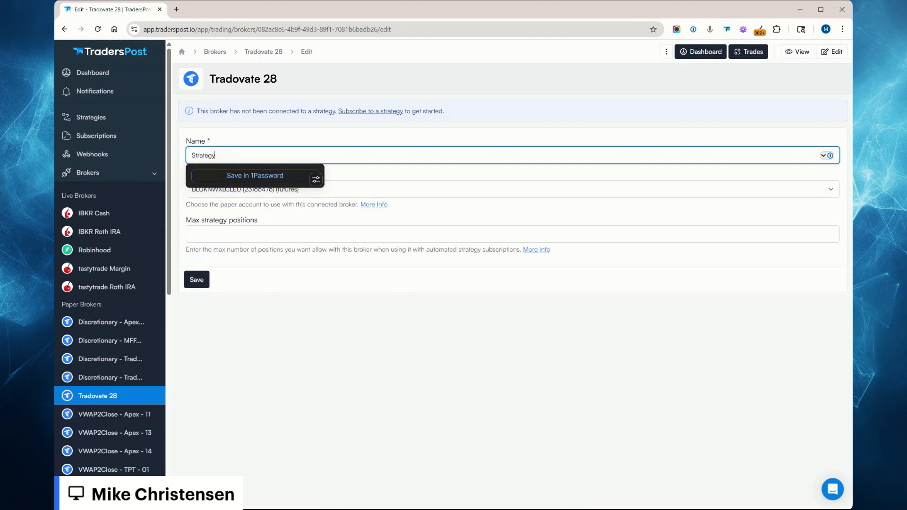
{"action": "type", "text": " 1 - Blue"}
{"action": "type", "text": "ky "}
{"action": "type", "text": "- 01"}
{"action": "key", "text": "Tab"}
{"action": "key", "text": "Tab"}
{"action": "left_click", "coordinate": [200, 283]}
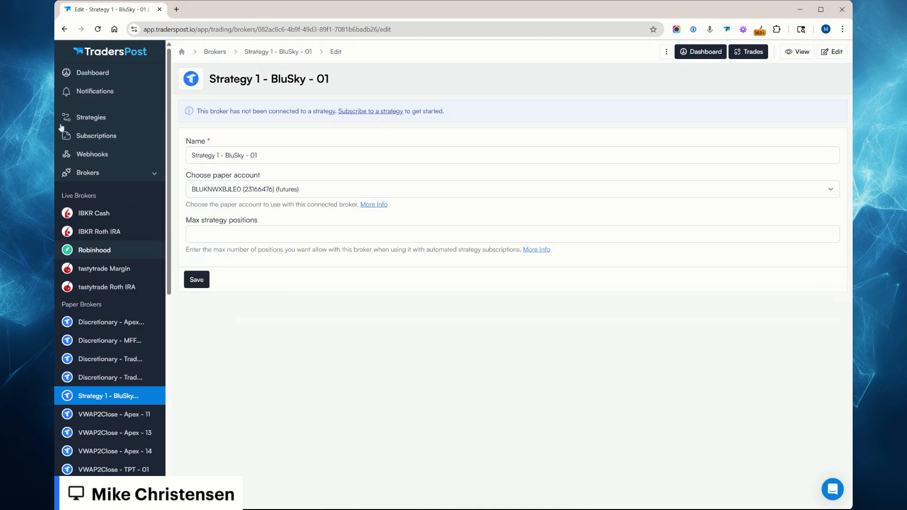
Open the Strategy 1 - BluSky - 01 broker's settings from the dashboard and clear its paper account selection.
{"action": "left_click", "coordinate": [93, 73]}
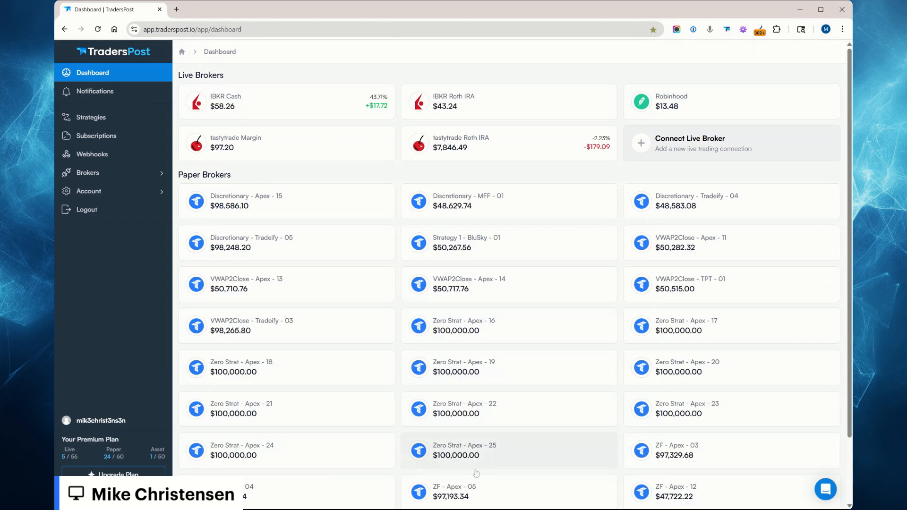
{"action": "scroll", "coordinate": [476, 473], "scroll_direction": "down", "scroll_amount": 2}
{"action": "left_click", "coordinate": [479, 173]}
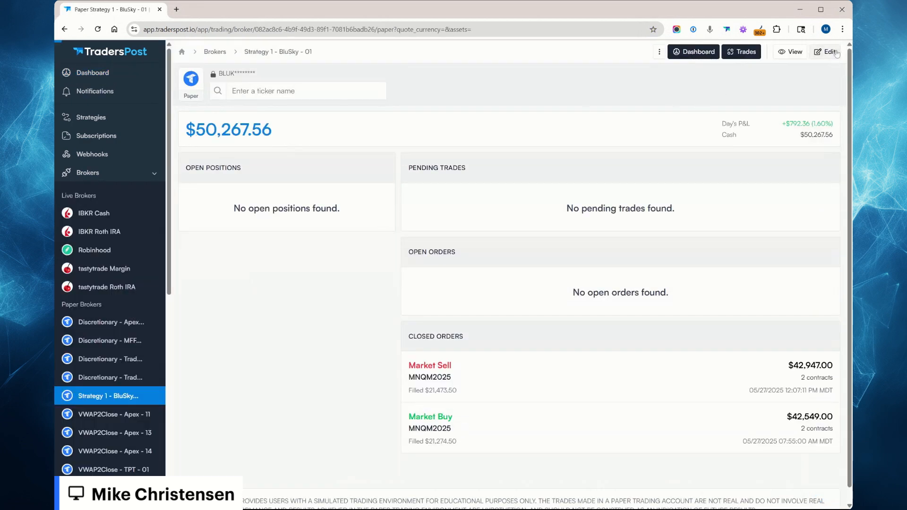
{"action": "left_click", "coordinate": [836, 53]}
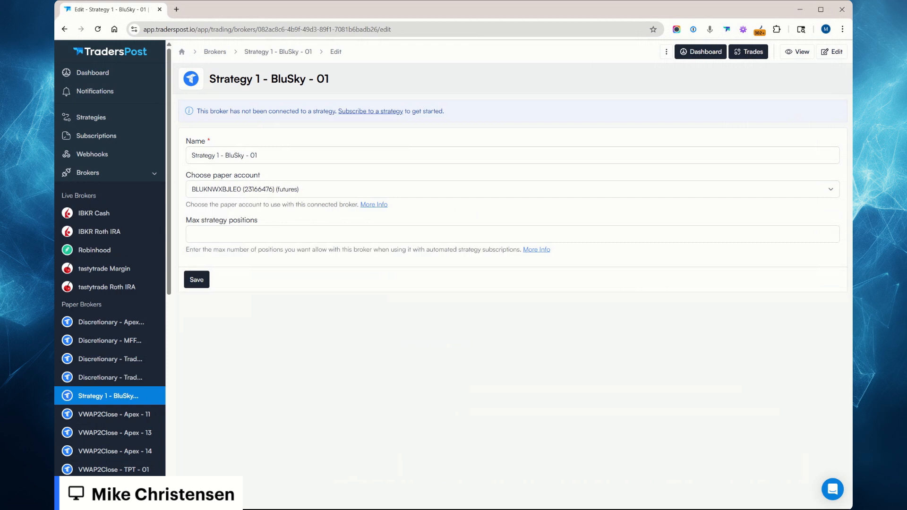
{"action": "left_click", "coordinate": [293, 190]}
Rename the broker to "BluSky Parent Account" and save it with the paper account left blank.
{"action": "left_click", "coordinate": [236, 156]}
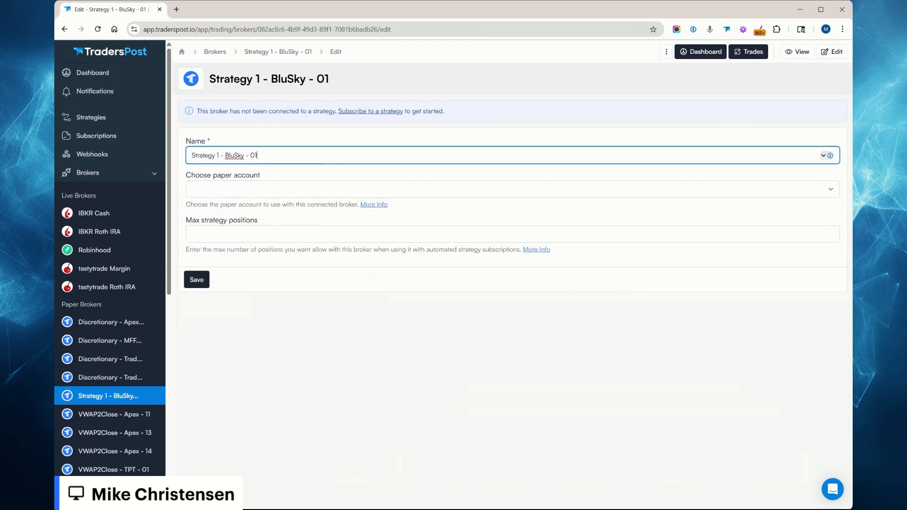
{"action": "key", "text": "ctrl+a"}
{"action": "type", "text": "BluSky "}
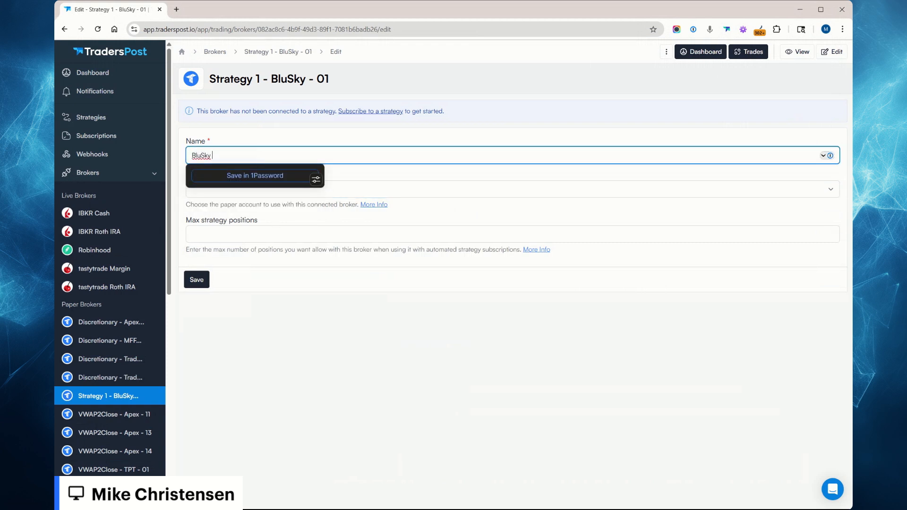
{"action": "type", "text": "Parent Account"}
{"action": "key", "text": "Tab"}
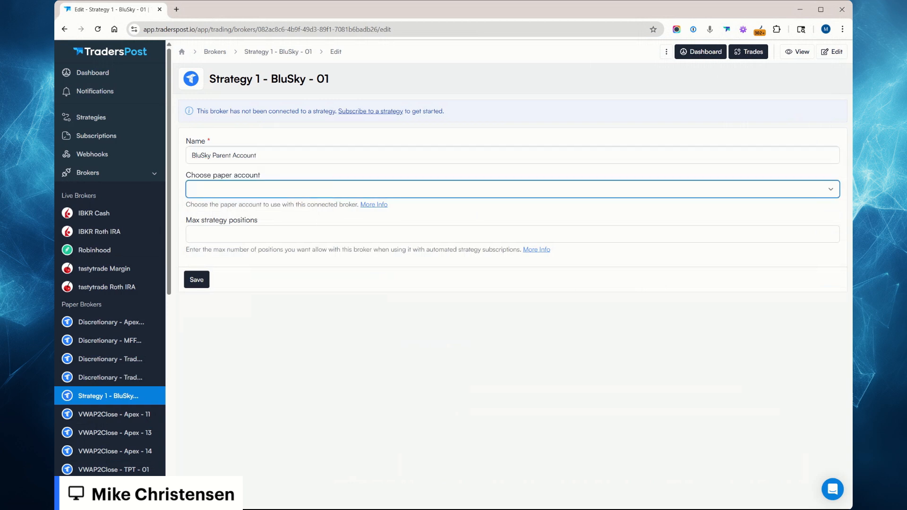
{"action": "left_click", "coordinate": [345, 383]}
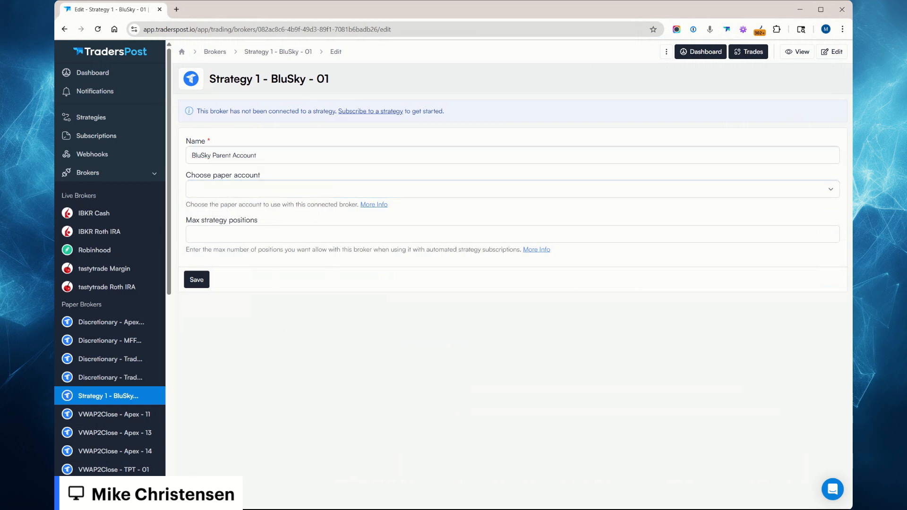
{"action": "left_click_drag", "start_coordinate": [211, 79], "coordinate": [336, 79]}
{"action": "left_click", "coordinate": [352, 385]}
{"action": "left_click", "coordinate": [264, 194]}
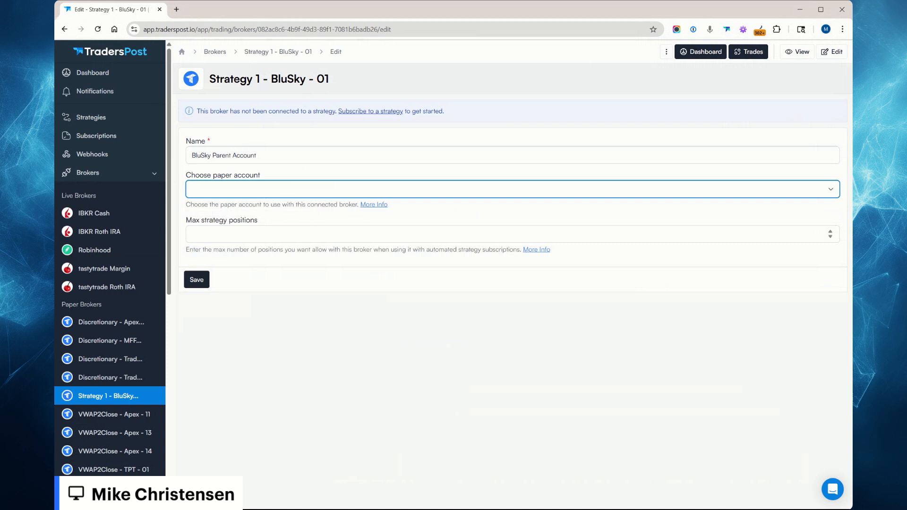
{"action": "left_click", "coordinate": [201, 280]}
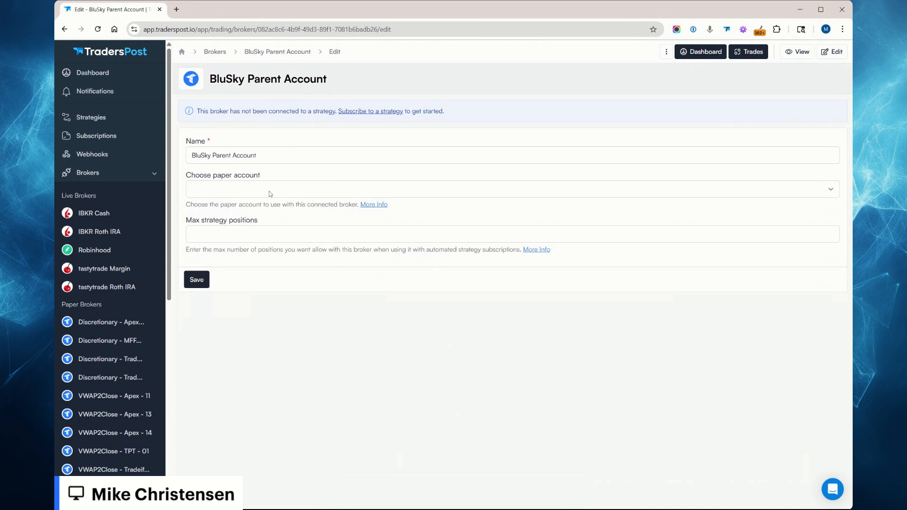
Review the BluSky Parent Account's connected broker details and access token details, and return to its edit page.
{"action": "left_click", "coordinate": [283, 156]}
{"action": "left_click", "coordinate": [310, 326]}
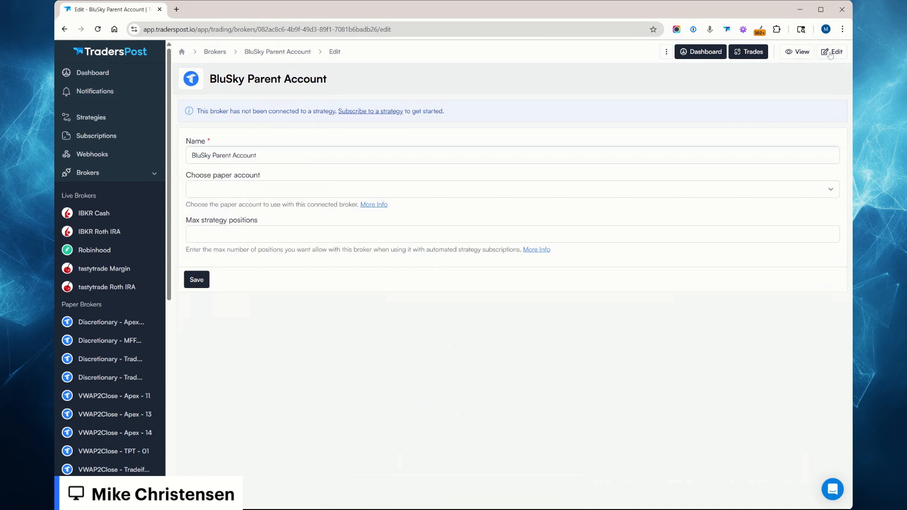
{"action": "left_click", "coordinate": [801, 52]}
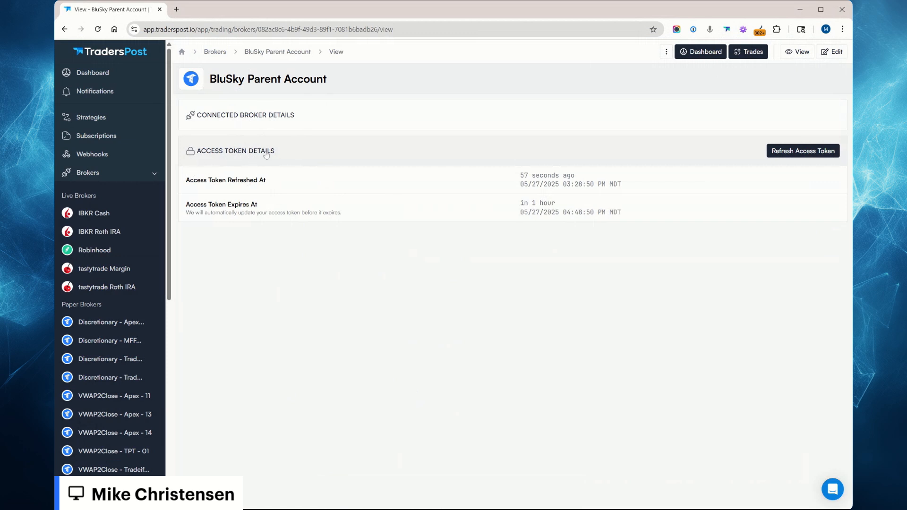
{"action": "left_click", "coordinate": [245, 116]}
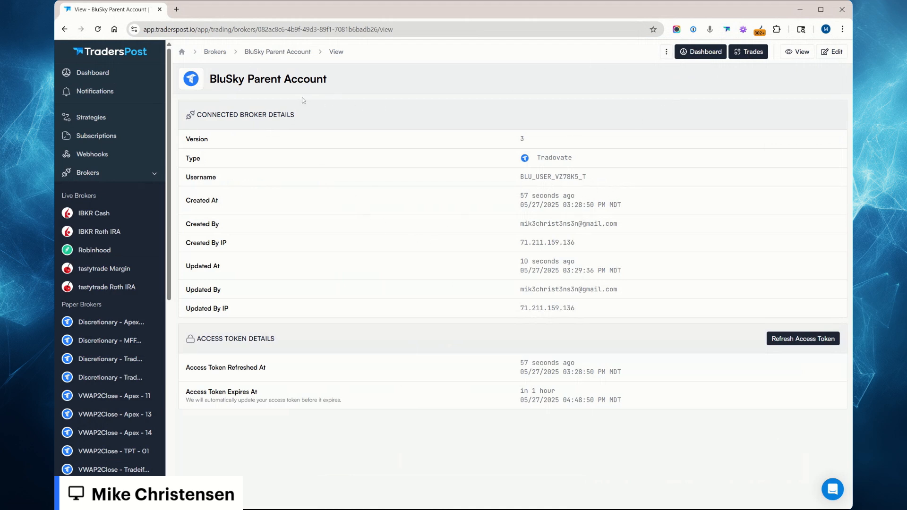
{"action": "key", "text": "alt+Left"}
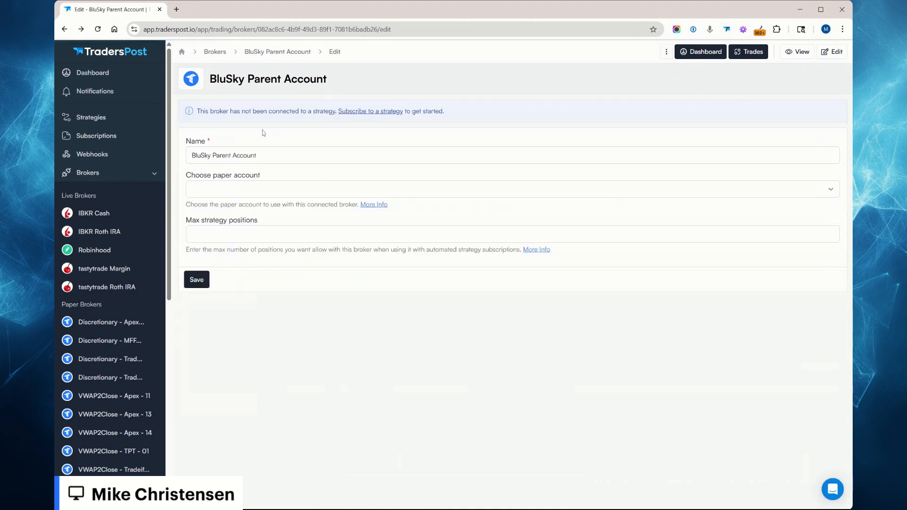
Clone the BluSky Parent Account connection from the inactive brokers and confirm the cloning.
{"action": "left_click", "coordinate": [666, 52]}
{"action": "left_click", "coordinate": [89, 173]}
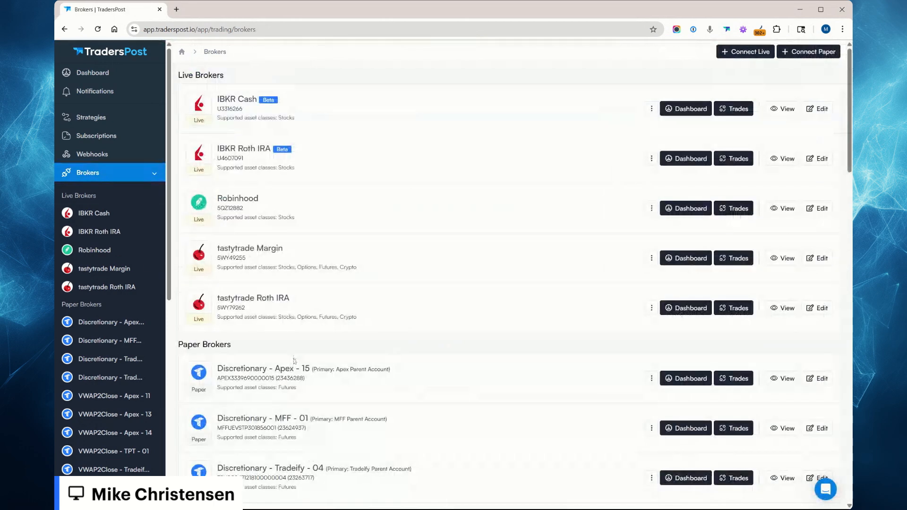
{"action": "scroll", "coordinate": [294, 361], "scroll_direction": "down", "scroll_amount": 15}
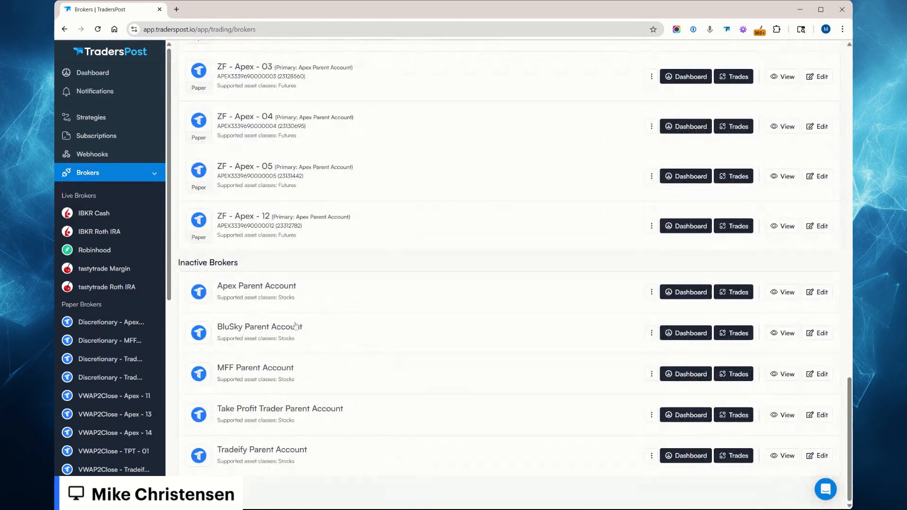
{"action": "left_click", "coordinate": [652, 333]}
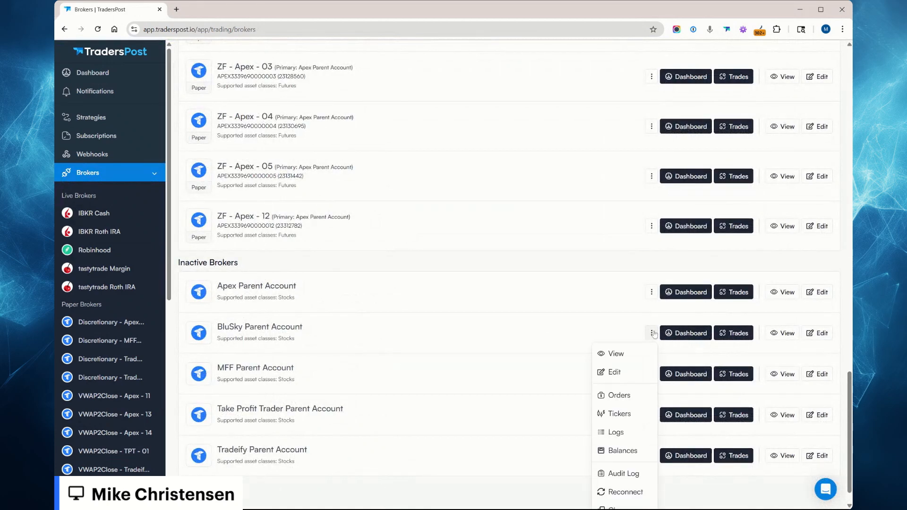
{"action": "scroll", "coordinate": [636, 432], "scroll_direction": "down", "scroll_amount": 2}
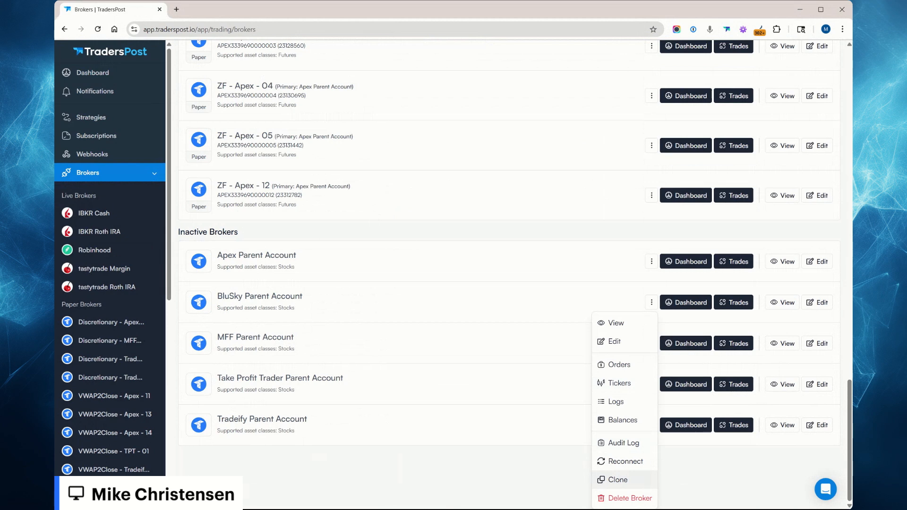
{"action": "left_click", "coordinate": [618, 481]}
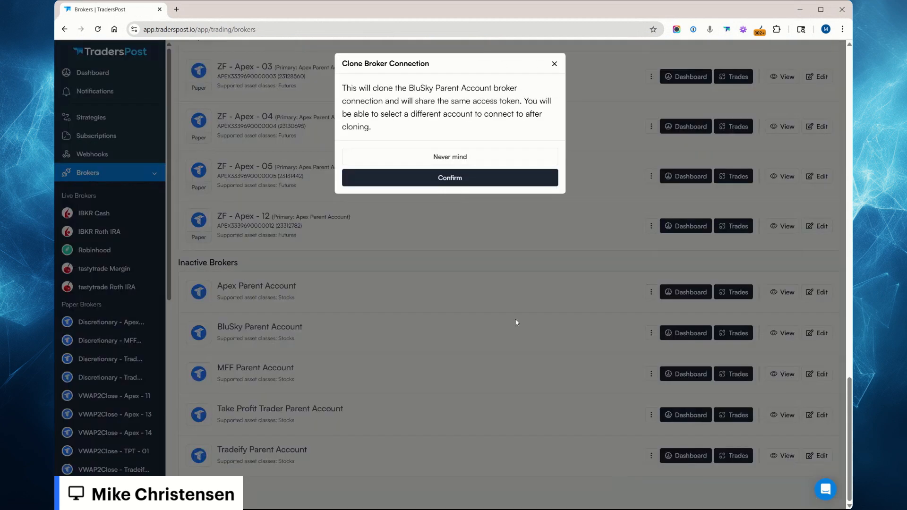
{"action": "left_click", "coordinate": [462, 182]}
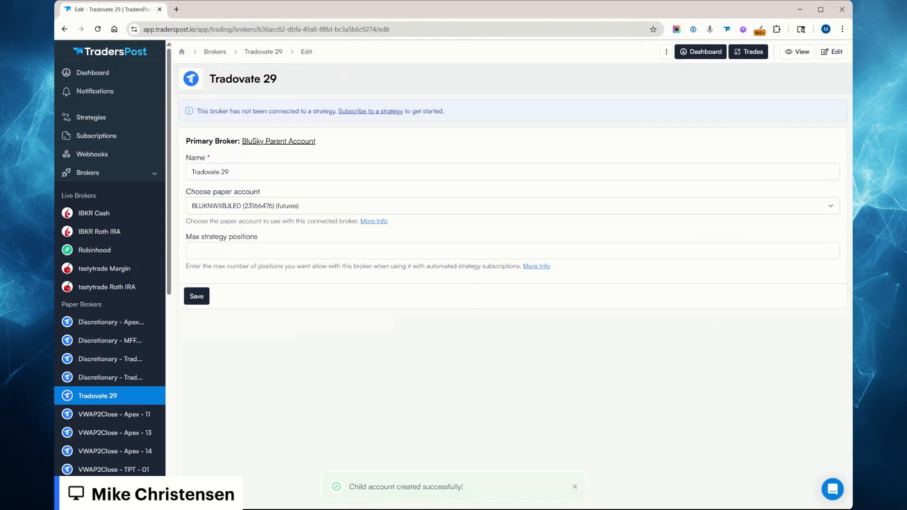
{"action": "left_click", "coordinate": [263, 210]}
{"action": "left_click", "coordinate": [264, 173]}
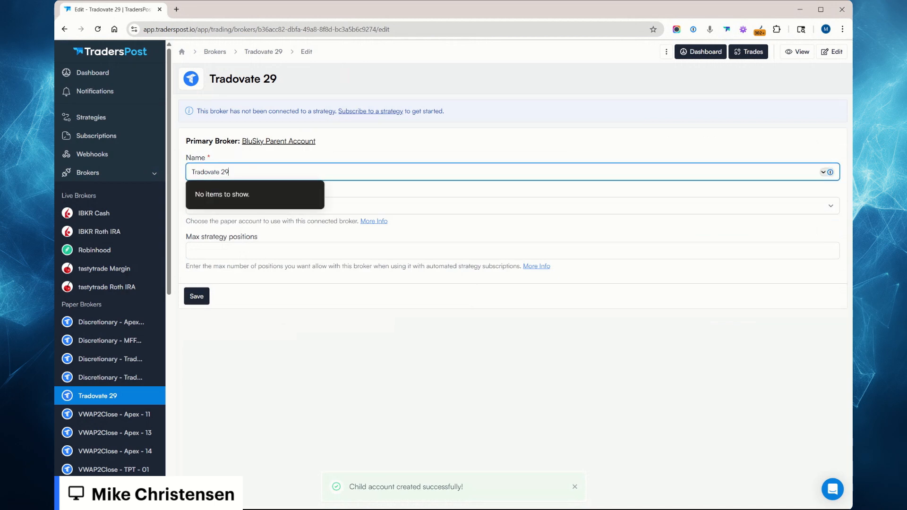
{"action": "key", "text": "ctrl+a"}
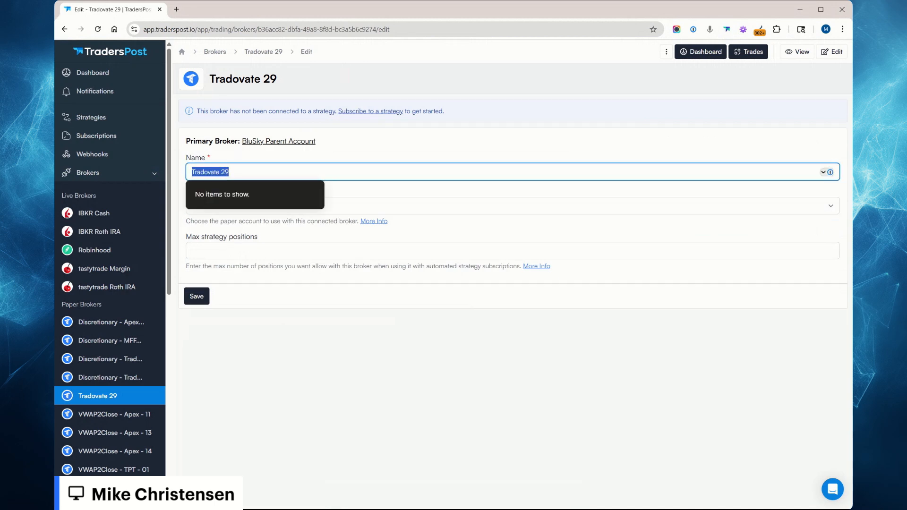
{"action": "type", "text": "Zero"}
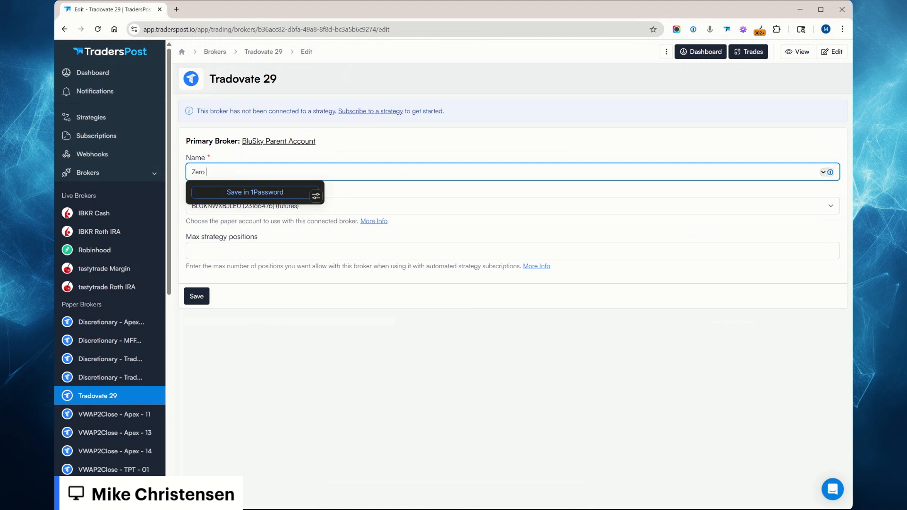
{"action": "type", "text": " - BluSky -0"}
Name the cloned child broker "VWAP2Close - BluSky - 01", check its primary broker, and save it.
{"action": "key", "text": "ctrl+a"}
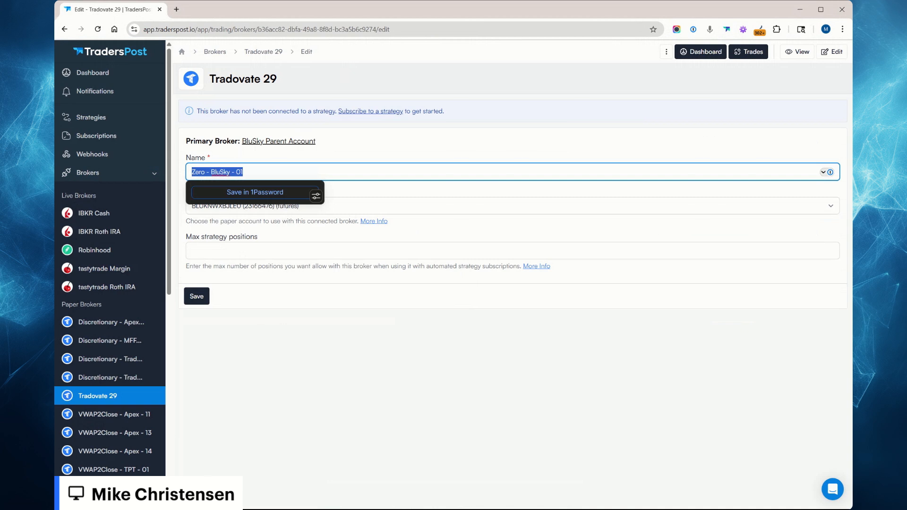
{"action": "type", "text": "Blu"}
{"action": "key", "text": "BackSpace"}
{"action": "key", "text": "BackSpace"}
{"action": "key", "text": "BackSpace"}
{"action": "type", "text": "VW"}
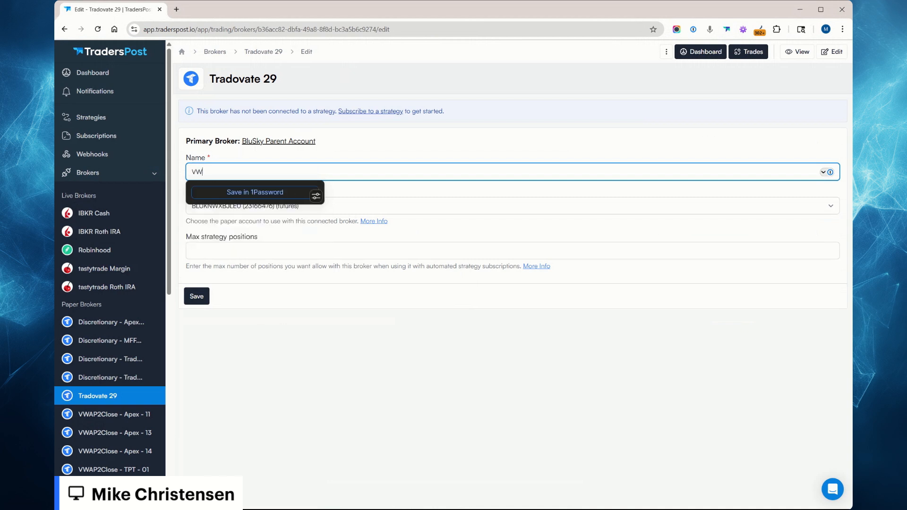
{"action": "type", "text": "AP2Close - "}
{"action": "type", "text": "BluSky 0"}
{"action": "type", "text": "01"}
{"action": "key", "text": "Tab"}
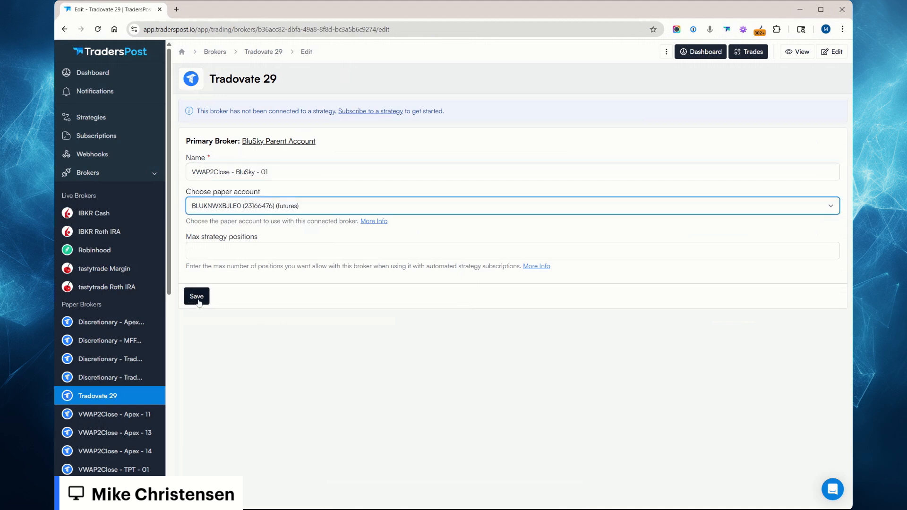
{"action": "left_click_drag", "start_coordinate": [185, 146], "coordinate": [332, 142]}
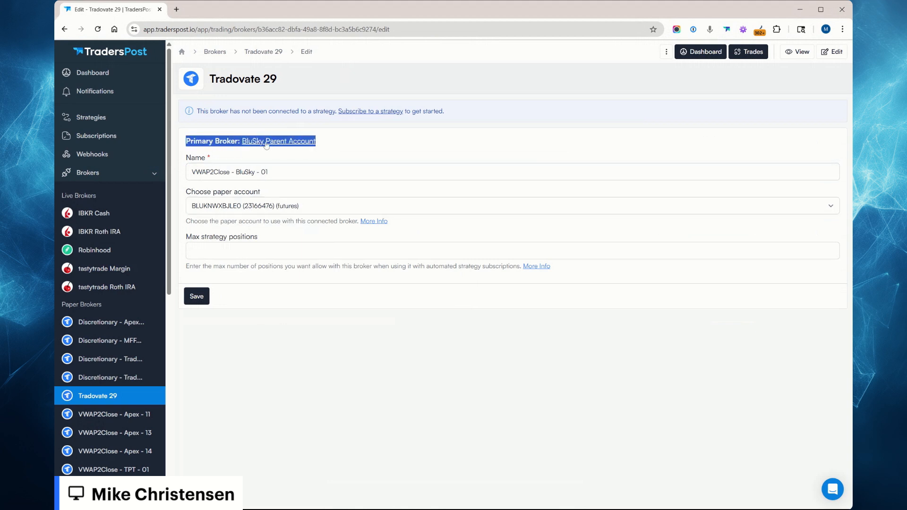
{"action": "left_click", "coordinate": [201, 298]}
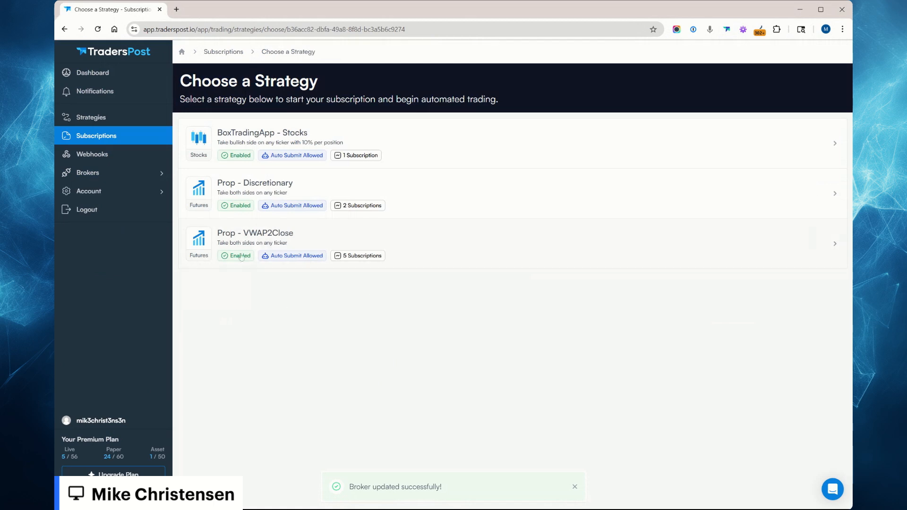
Subscribe the new broker to the Prop - VWAP2Close strategy with auto submit turned on, and create and enable the subscription.
{"action": "left_click", "coordinate": [276, 240]}
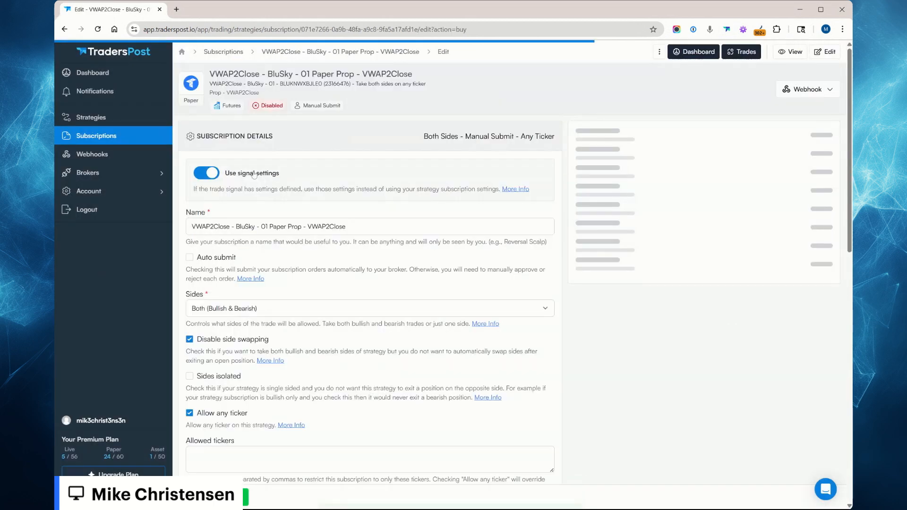
{"action": "left_click", "coordinate": [205, 258]}
{"action": "left_click", "coordinate": [230, 497]}
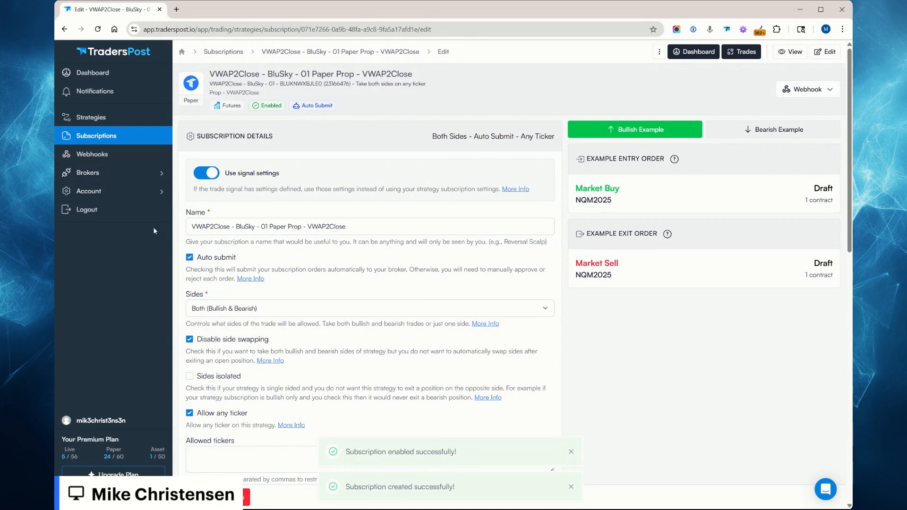
Check the dashboard's brokers, and examine the full brokers list for the primary parent account assigned to each paper broker.
{"action": "left_click", "coordinate": [122, 79]}
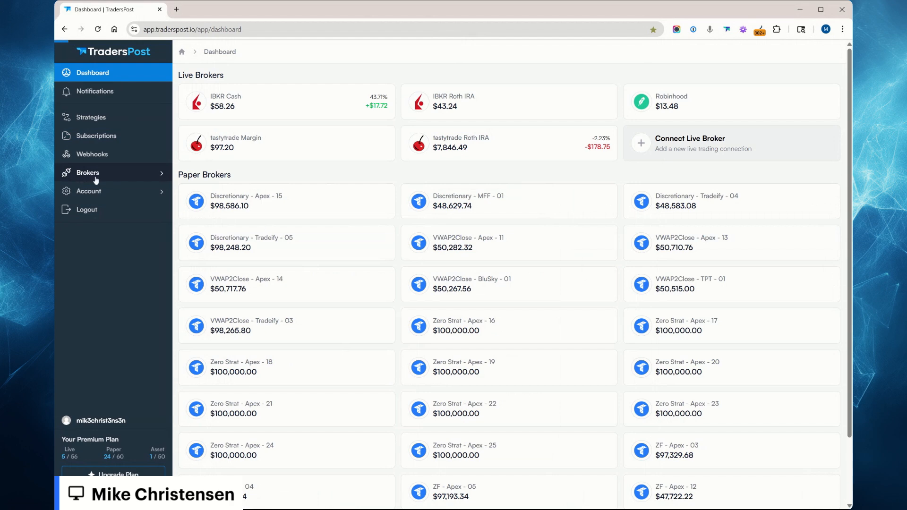
{"action": "left_click", "coordinate": [96, 180]}
{"action": "scroll", "coordinate": [360, 408], "scroll_direction": "down", "scroll_amount": 10}
{"action": "scroll", "coordinate": [361, 409], "scroll_direction": "down", "scroll_amount": 10}
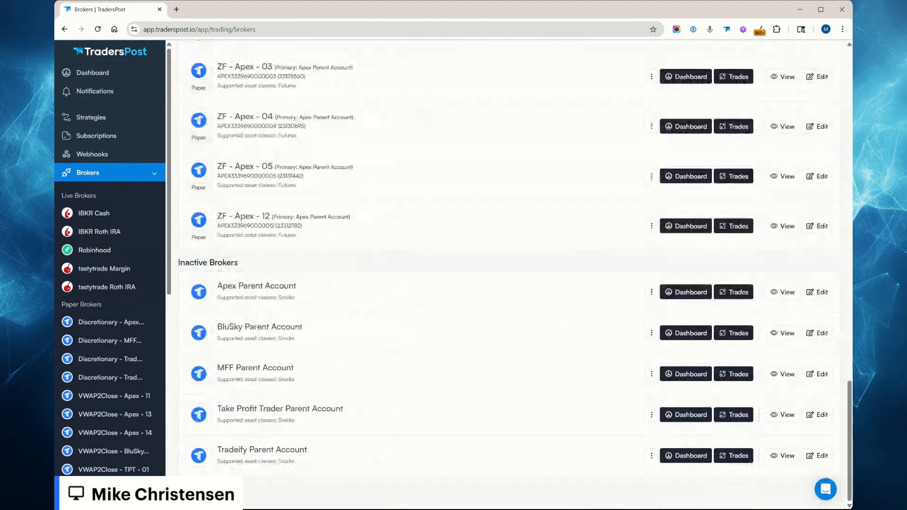
{"action": "scroll", "coordinate": [303, 341], "scroll_direction": "up", "scroll_amount": 6}
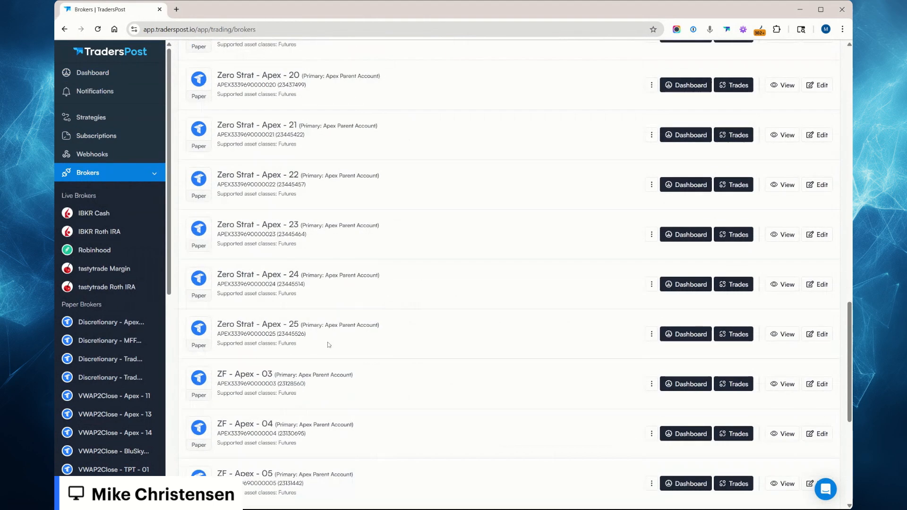
{"action": "scroll", "coordinate": [329, 341], "scroll_direction": "down", "scroll_amount": 4}
{"action": "scroll", "coordinate": [329, 340], "scroll_direction": "up", "scroll_amount": 9}
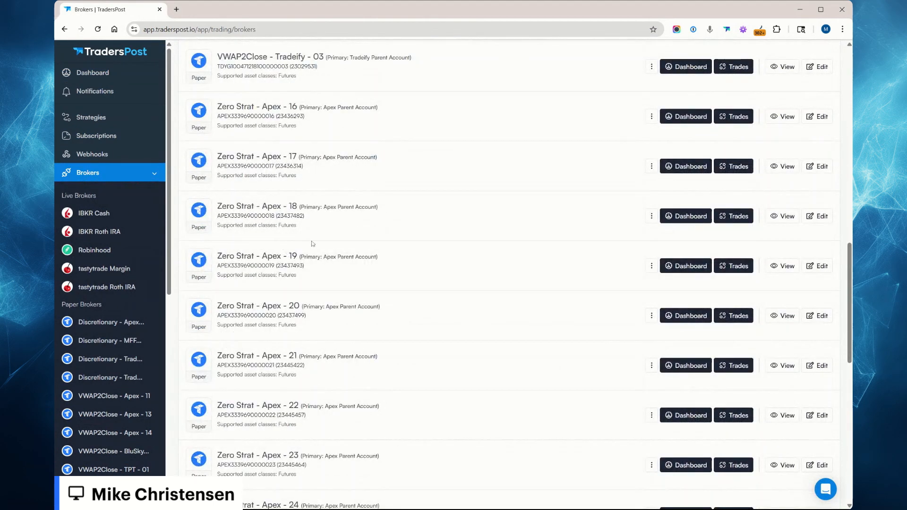
{"action": "left_click_drag", "start_coordinate": [300, 207], "coordinate": [381, 207]}
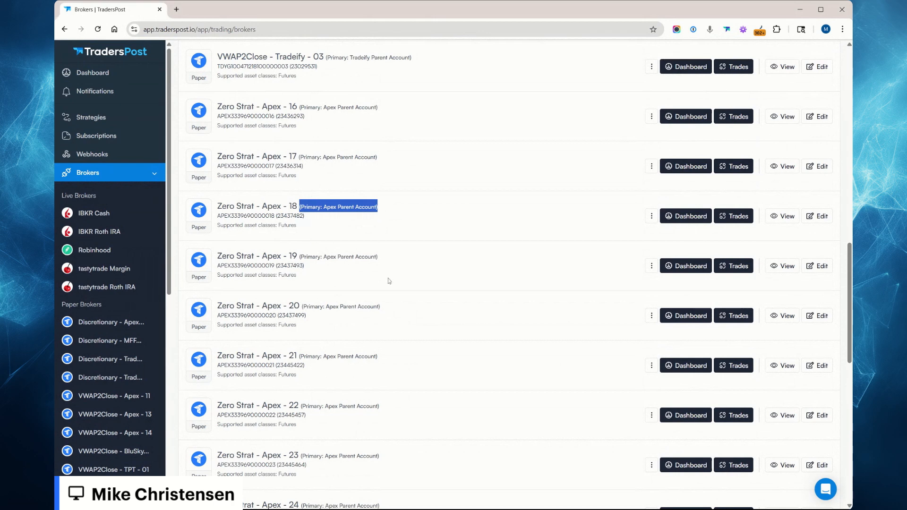
{"action": "left_click_drag", "start_coordinate": [298, 158], "coordinate": [378, 158]}
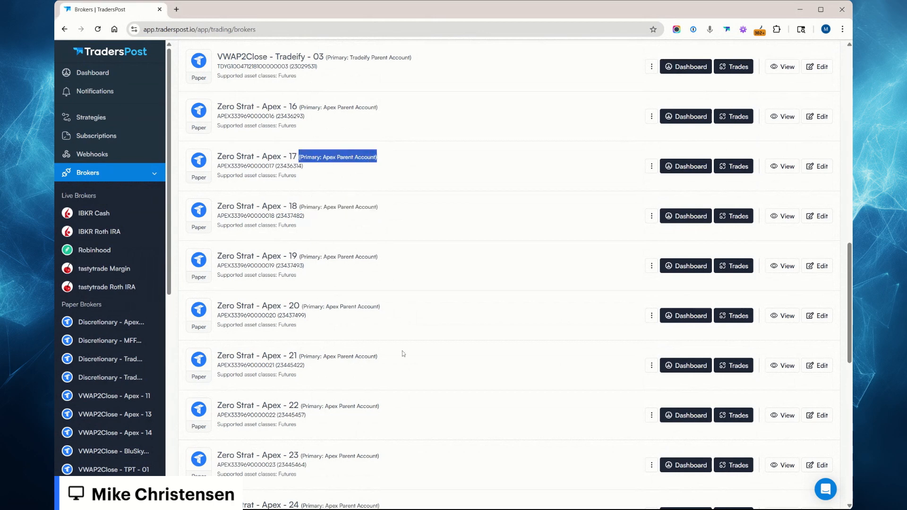
{"action": "scroll", "coordinate": [403, 354], "scroll_direction": "up", "scroll_amount": 8}
{"action": "scroll", "coordinate": [401, 326], "scroll_direction": "up", "scroll_amount": 3}
{"action": "scroll", "coordinate": [388, 288], "scroll_direction": "up", "scroll_amount": 1}
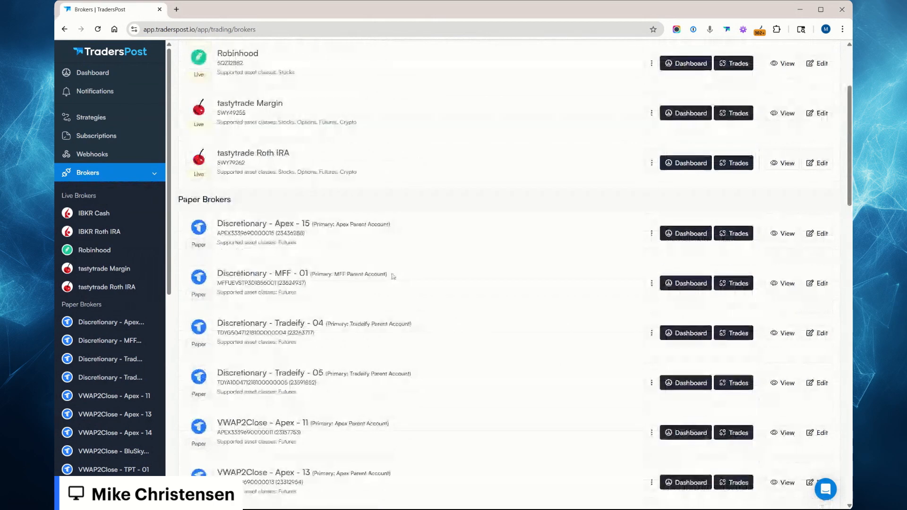
Open the Apex Parent Account from the inactive brokers and review its edit page and list of sub accounts.
{"action": "scroll", "coordinate": [378, 331], "scroll_direction": "down", "scroll_amount": 20}
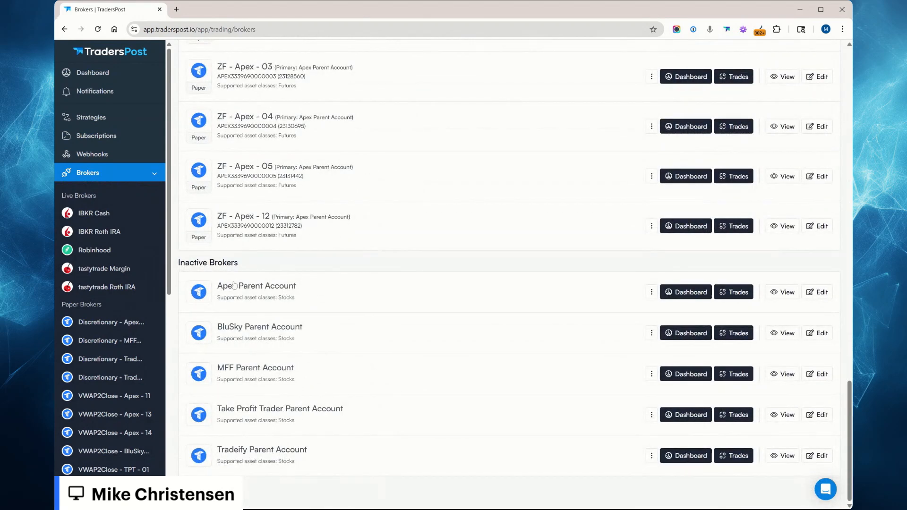
{"action": "left_click", "coordinate": [696, 293]}
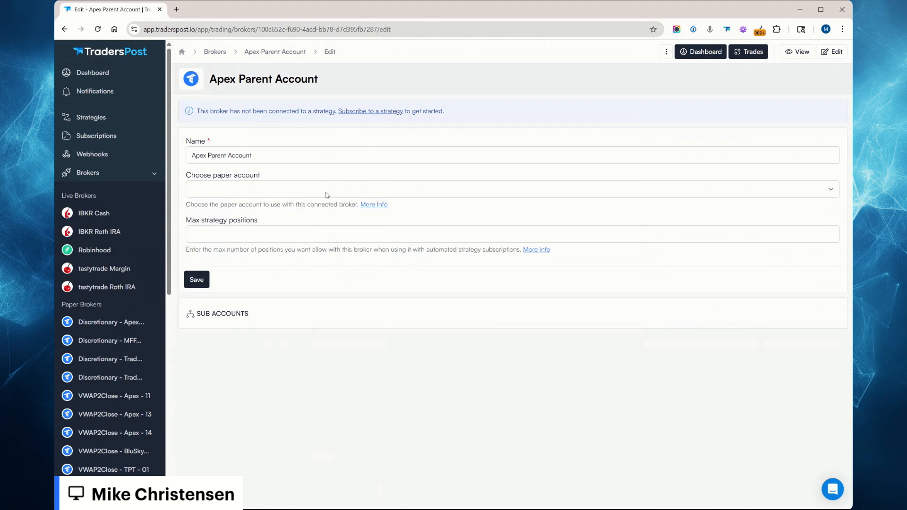
{"action": "left_click", "coordinate": [248, 156]}
{"action": "left_click", "coordinate": [292, 409]}
{"action": "left_click", "coordinate": [232, 316]}
{"action": "scroll", "coordinate": [310, 307], "scroll_direction": "down", "scroll_amount": 5}
{"action": "scroll", "coordinate": [301, 271], "scroll_direction": "down", "scroll_amount": 9}
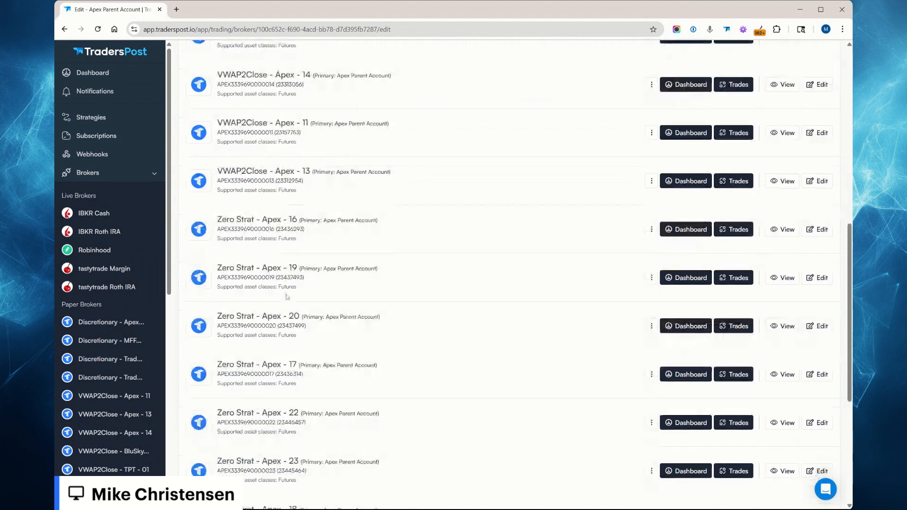
{"action": "scroll", "coordinate": [312, 445], "scroll_direction": "up", "scroll_amount": 15}
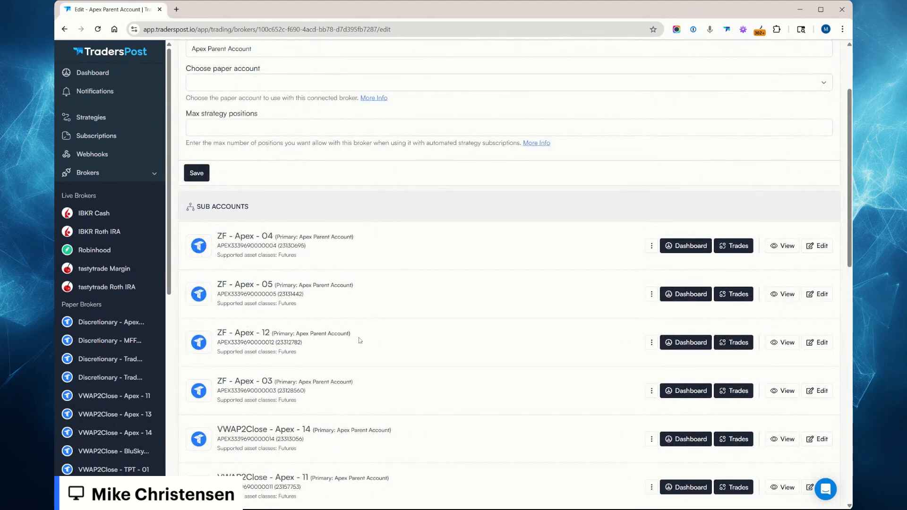
{"action": "scroll", "coordinate": [362, 342], "scroll_direction": "up", "scroll_amount": 3}
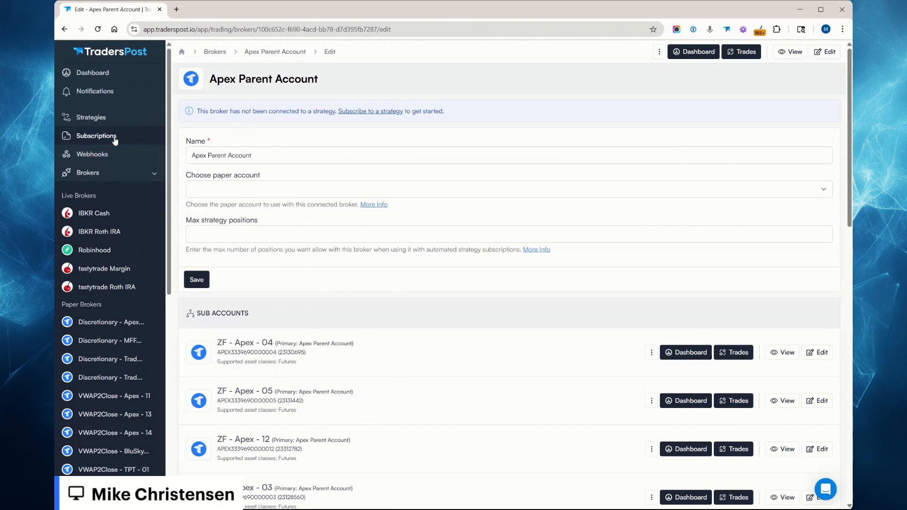
Look over the strategy subscriptions, and return to the brokers list to review the paper brokers.
{"action": "left_click", "coordinate": [92, 136]}
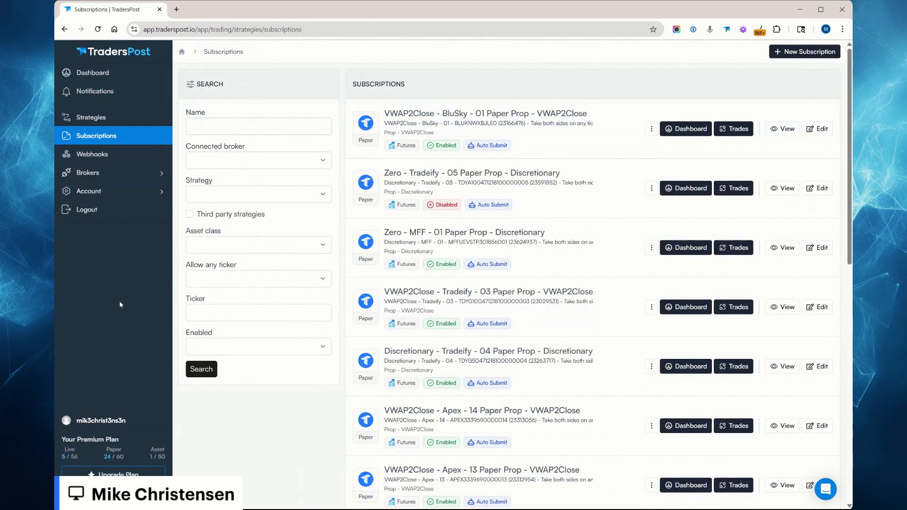
{"action": "left_click", "coordinate": [123, 180]}
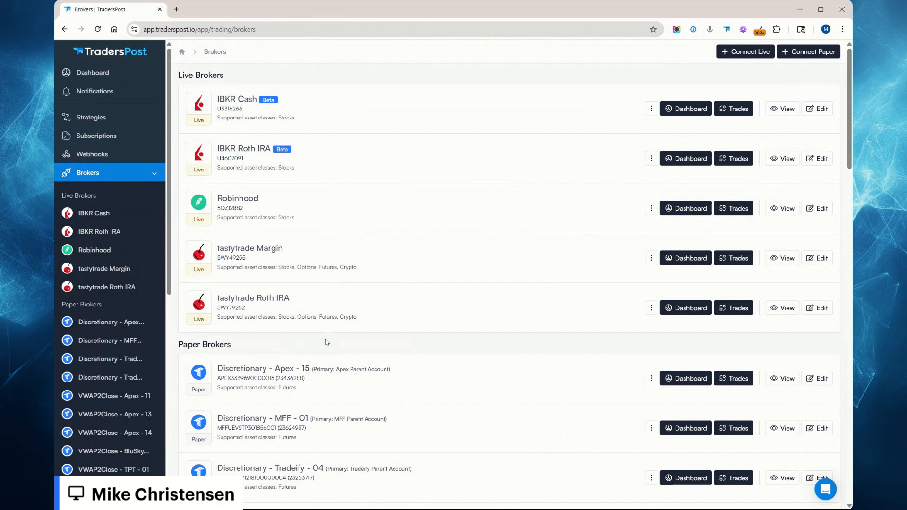
{"action": "scroll", "coordinate": [330, 402], "scroll_direction": "down", "scroll_amount": 15}
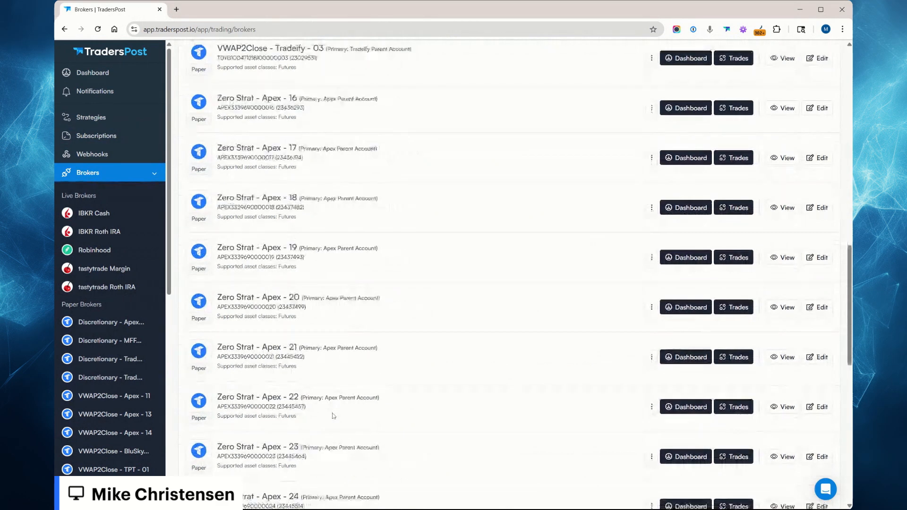
{"action": "scroll", "coordinate": [334, 416], "scroll_direction": "down", "scroll_amount": 8}
{"action": "scroll", "coordinate": [364, 262], "scroll_direction": "up", "scroll_amount": 20}
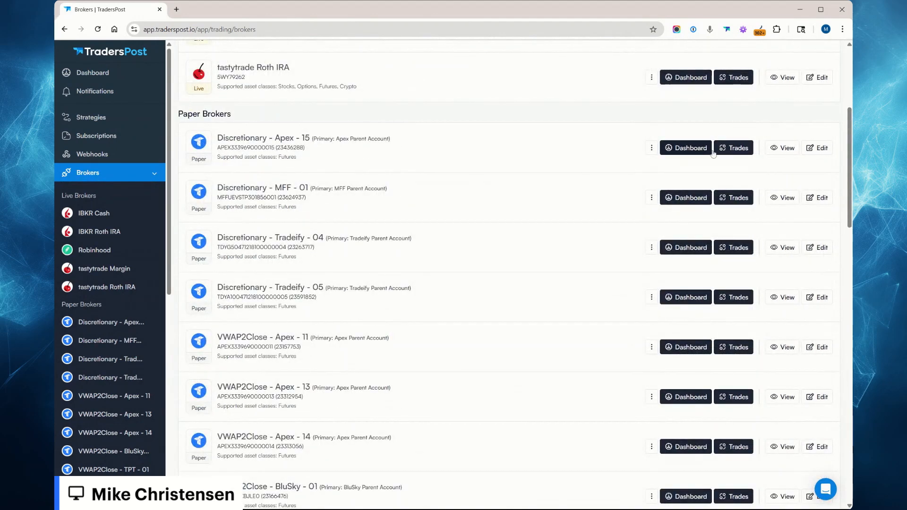
Open the Discretionary - Apex - 15 broker's edit page, dismiss the error report, and check its paper account and primary broker.
{"action": "left_click", "coordinate": [688, 148]}
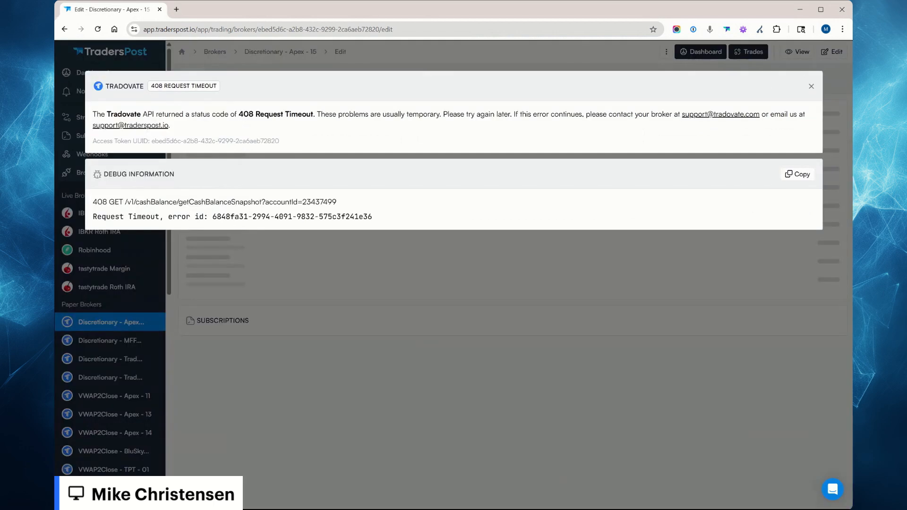
{"action": "left_click", "coordinate": [811, 87]}
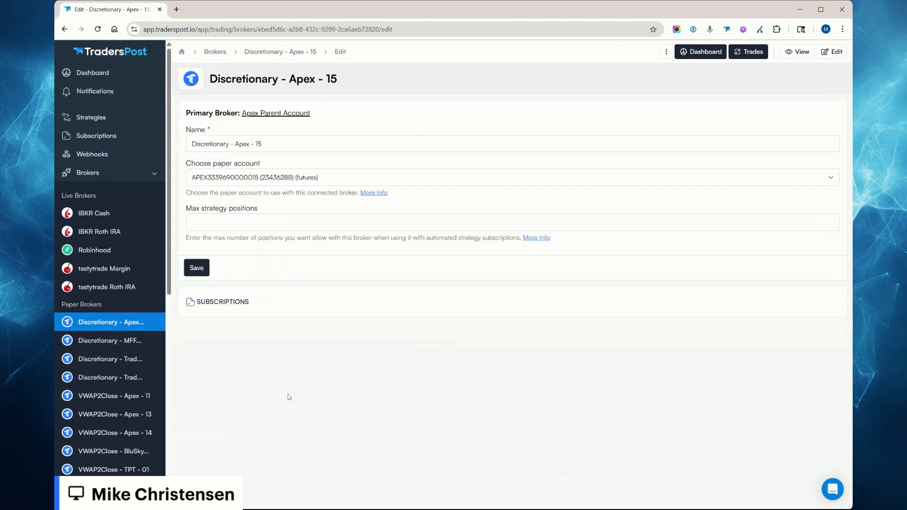
{"action": "left_click", "coordinate": [293, 173]}
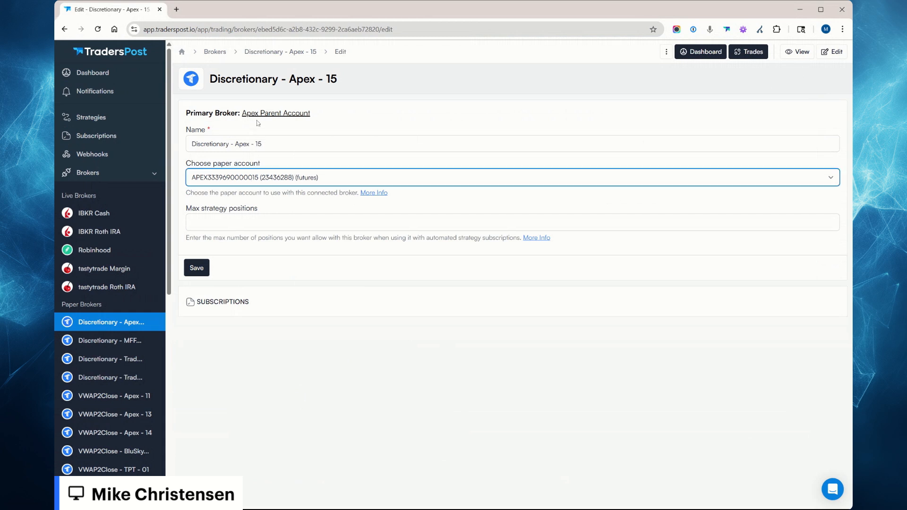
{"action": "left_click_drag", "start_coordinate": [190, 114], "coordinate": [328, 108]}
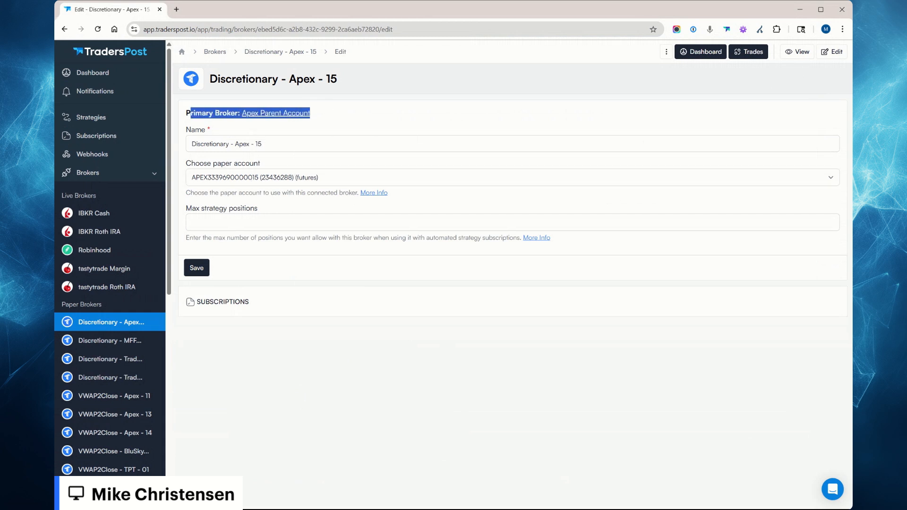
{"action": "left_click", "coordinate": [328, 109]}
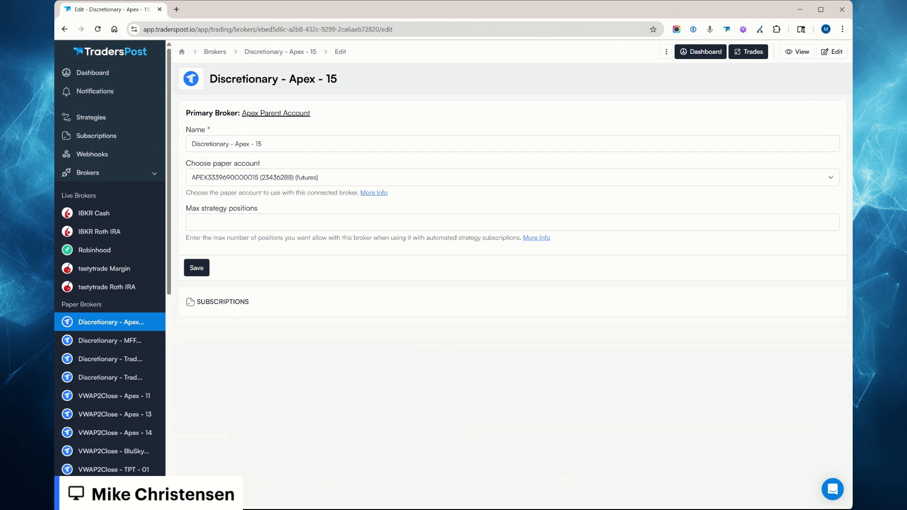
Review the paper brokers on the dashboard, and compare the child and inactive parent accounts in the brokers list.
{"action": "left_click", "coordinate": [110, 76]}
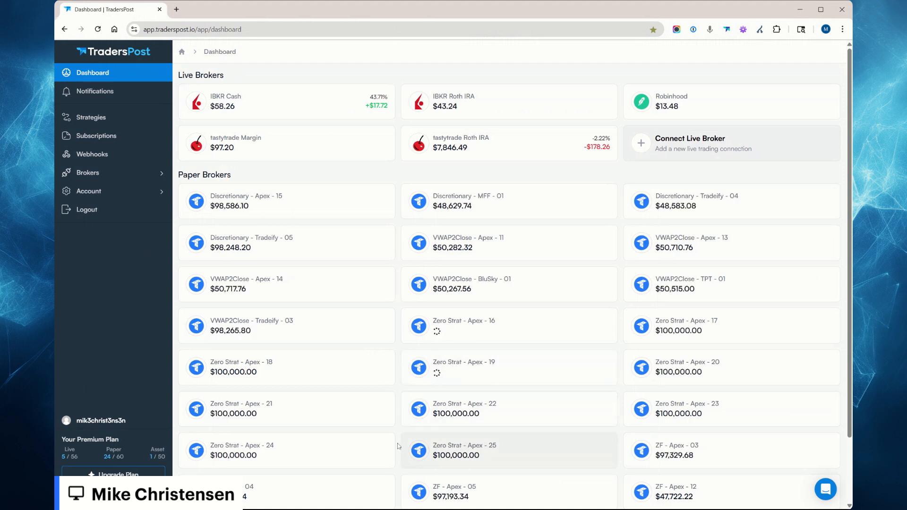
{"action": "scroll", "coordinate": [340, 475], "scroll_direction": "down", "scroll_amount": 2}
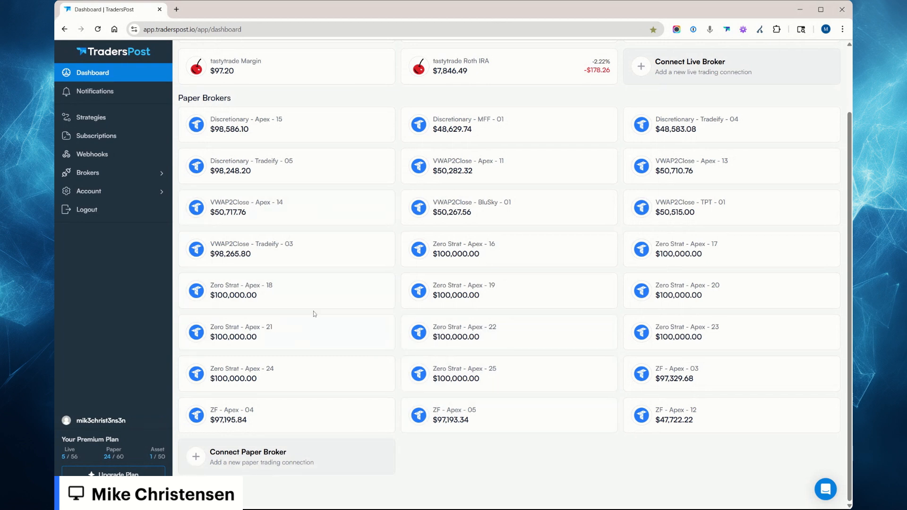
{"action": "left_click", "coordinate": [102, 173]}
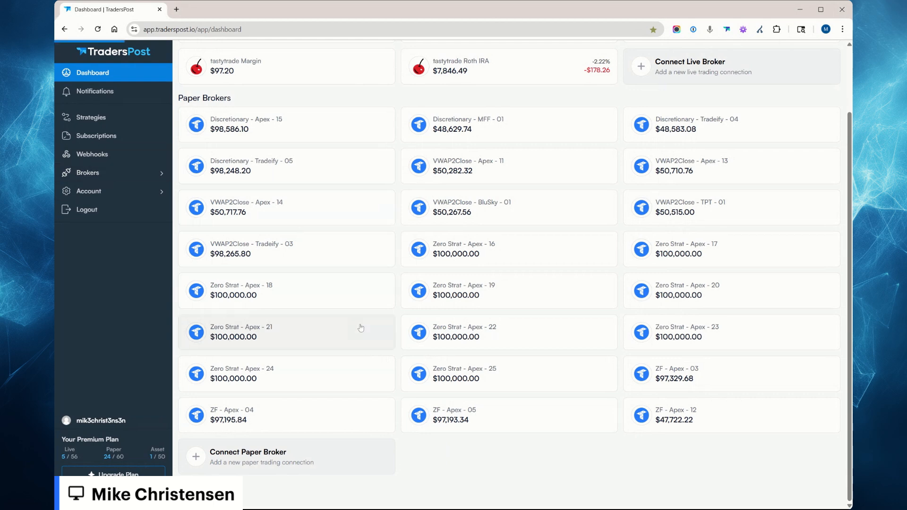
{"action": "scroll", "coordinate": [348, 446], "scroll_direction": "down", "scroll_amount": 20}
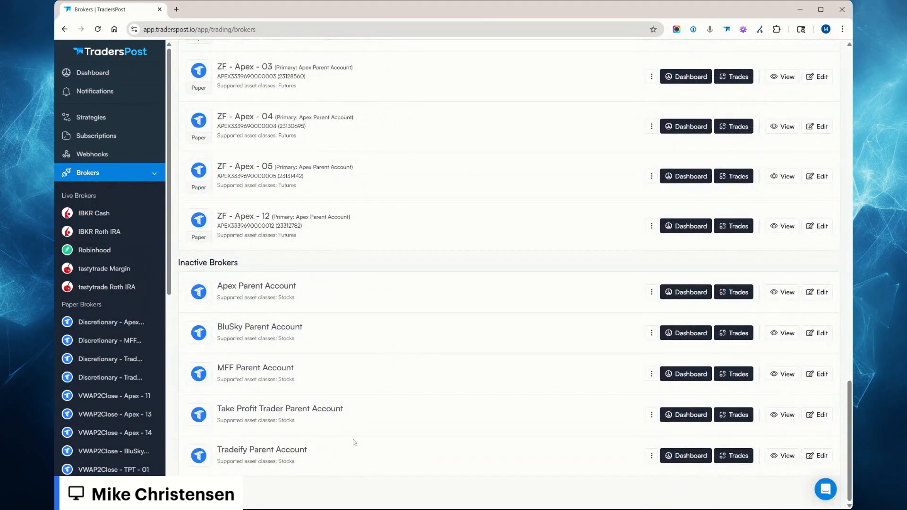
{"action": "scroll", "coordinate": [356, 442], "scroll_direction": "up", "scroll_amount": 3}
{"action": "scroll", "coordinate": [326, 435], "scroll_direction": "down", "scroll_amount": 3}
{"action": "left_click_drag", "start_coordinate": [272, 219], "coordinate": [379, 220]}
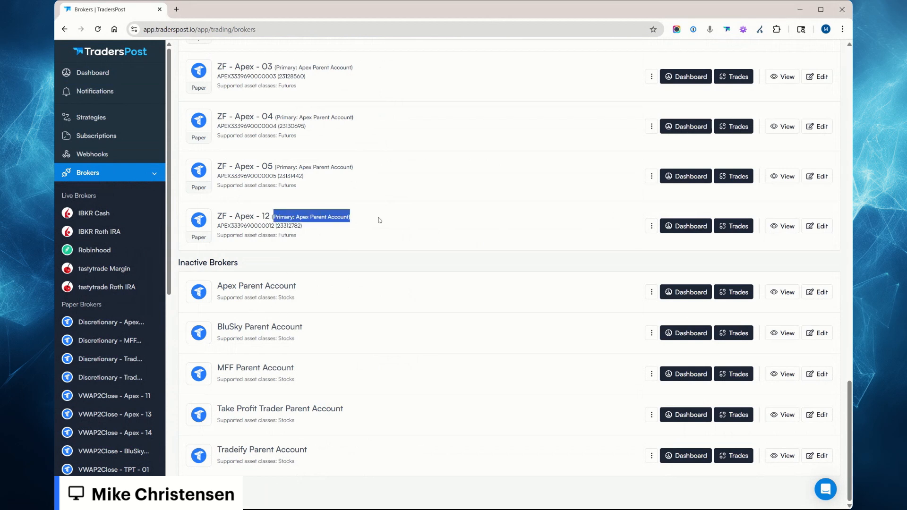
{"action": "left_click", "coordinate": [271, 250]}
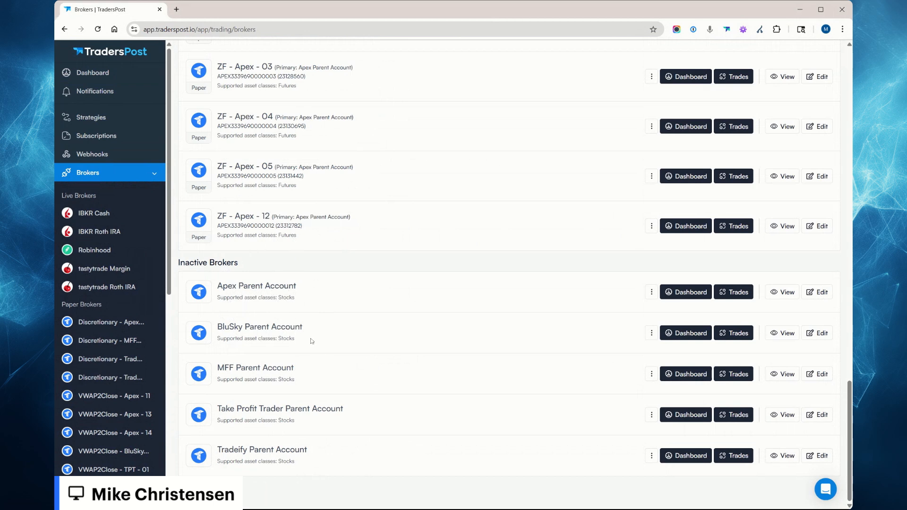
{"action": "scroll", "coordinate": [366, 404], "scroll_direction": "up", "scroll_amount": 20}
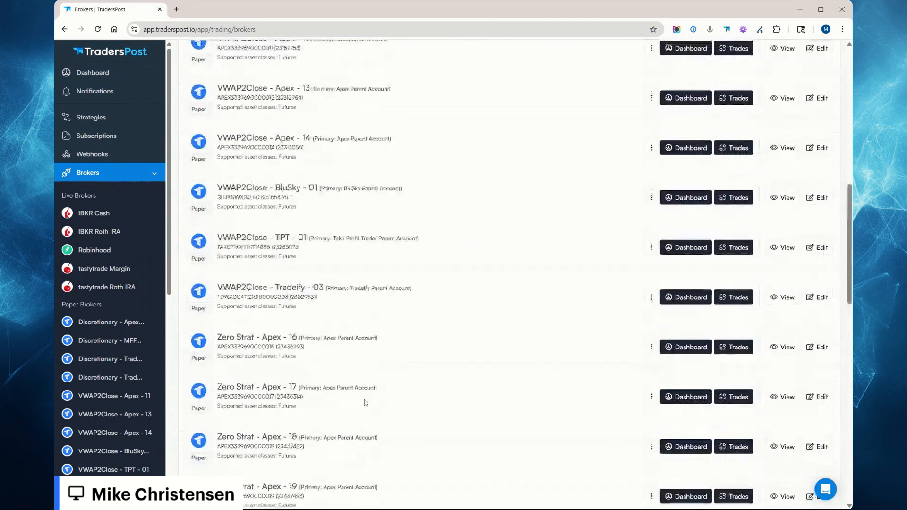